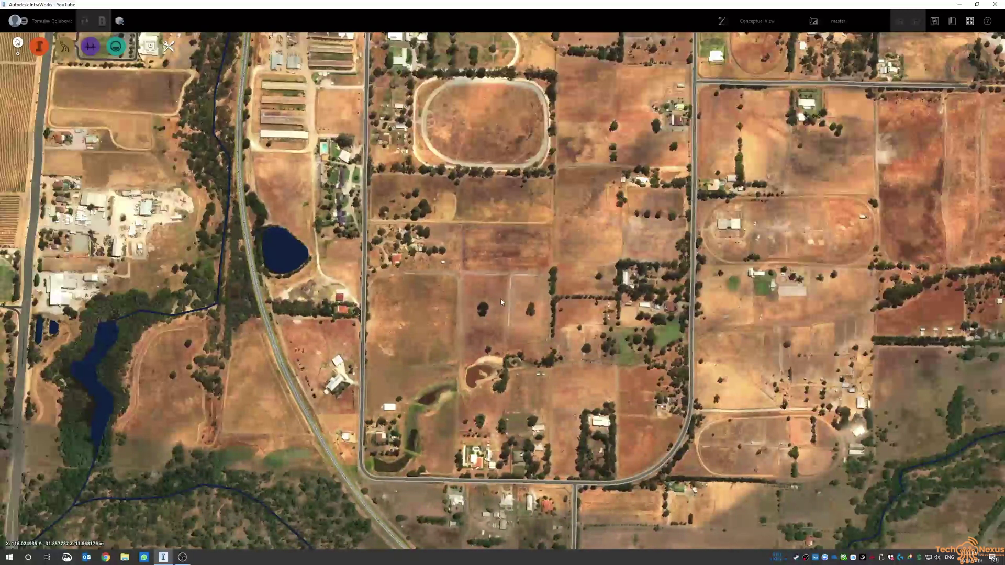
scroll(494, 302, up, 2)
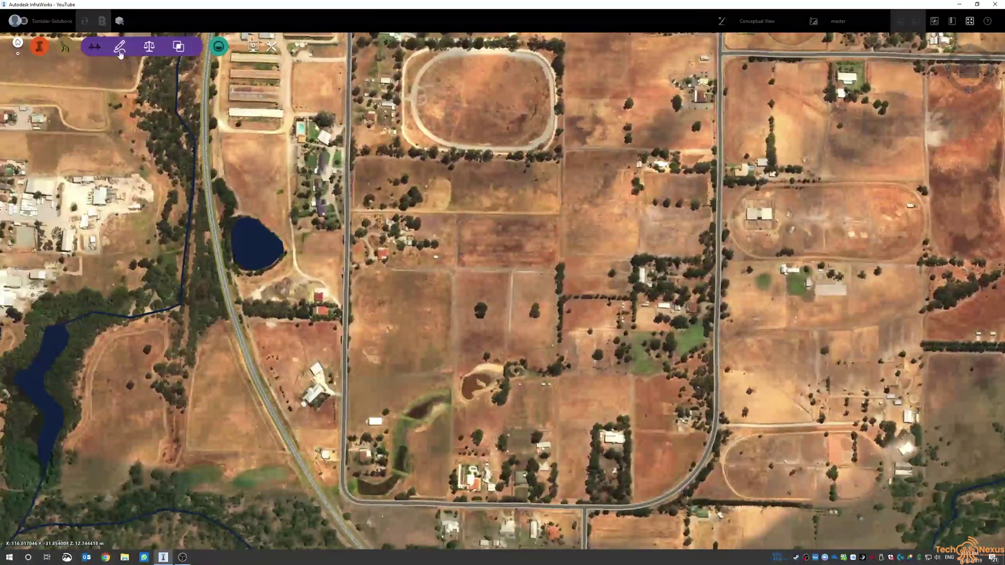
click(120, 52)
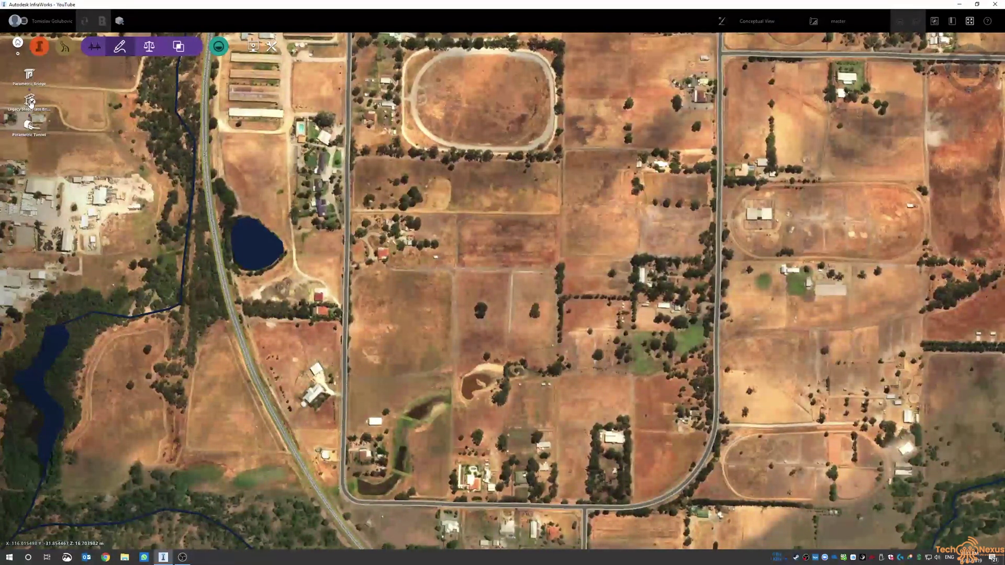
click(149, 48)
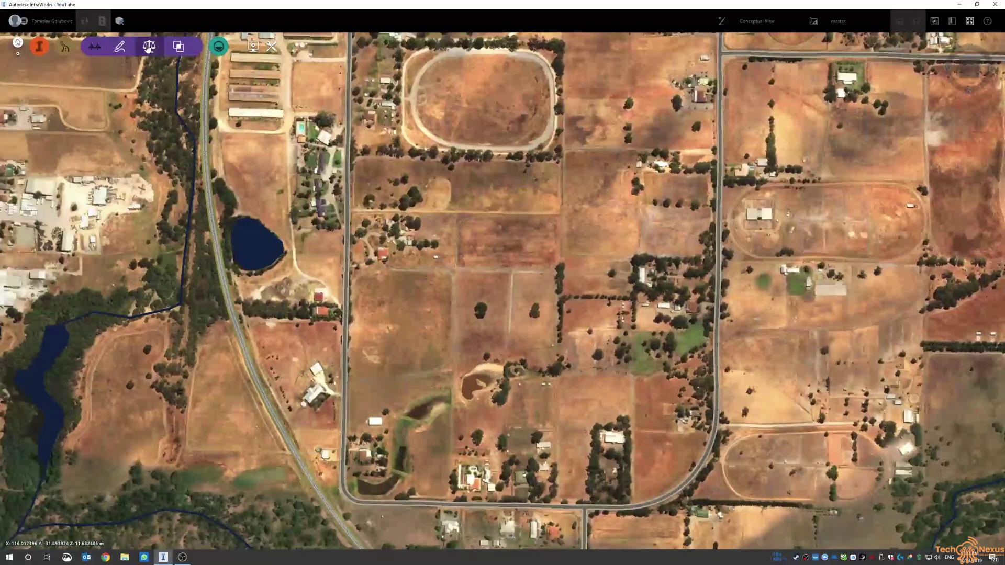
mouse_move(178, 46)
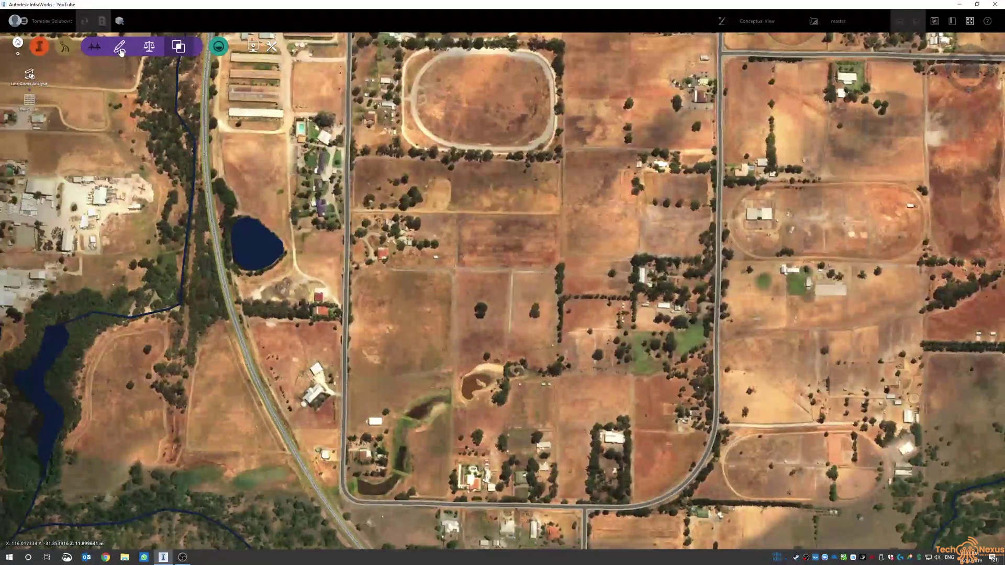
mouse_move(94, 46)
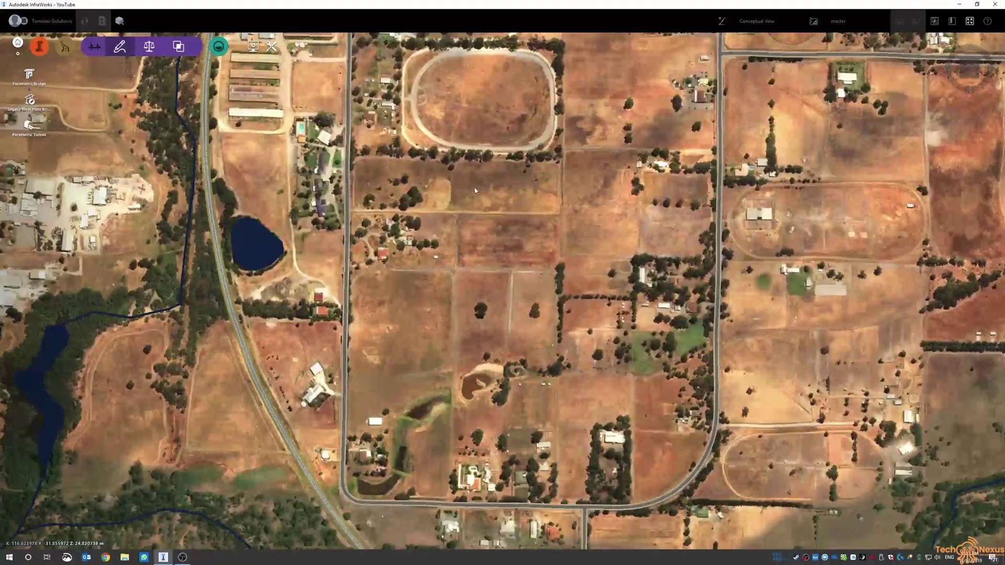
Start a PI-based component road using a four-lane divided assembly with a sloped grass median
scroll(480, 190, up, 3)
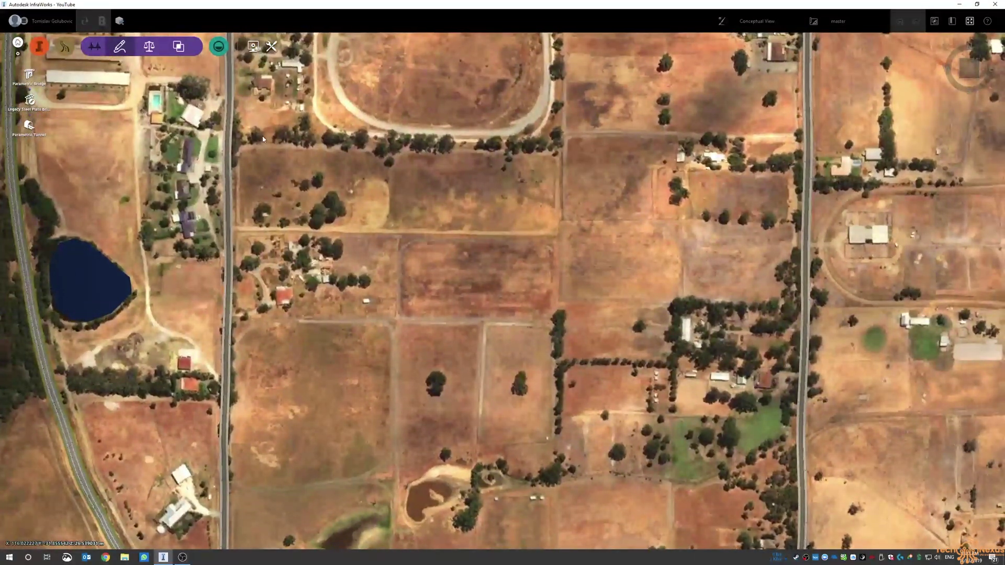
mouse_move(69, 56)
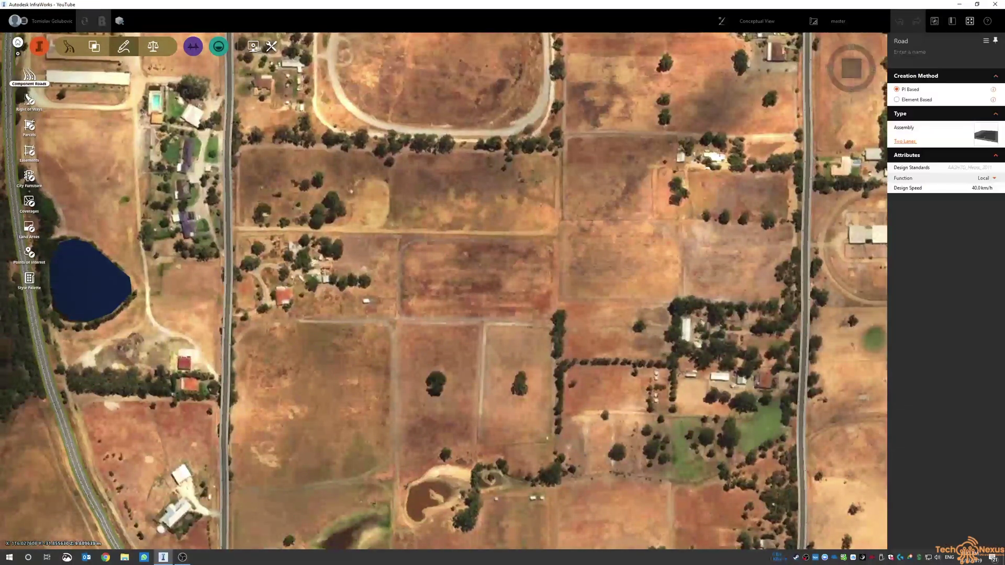
click(905, 141)
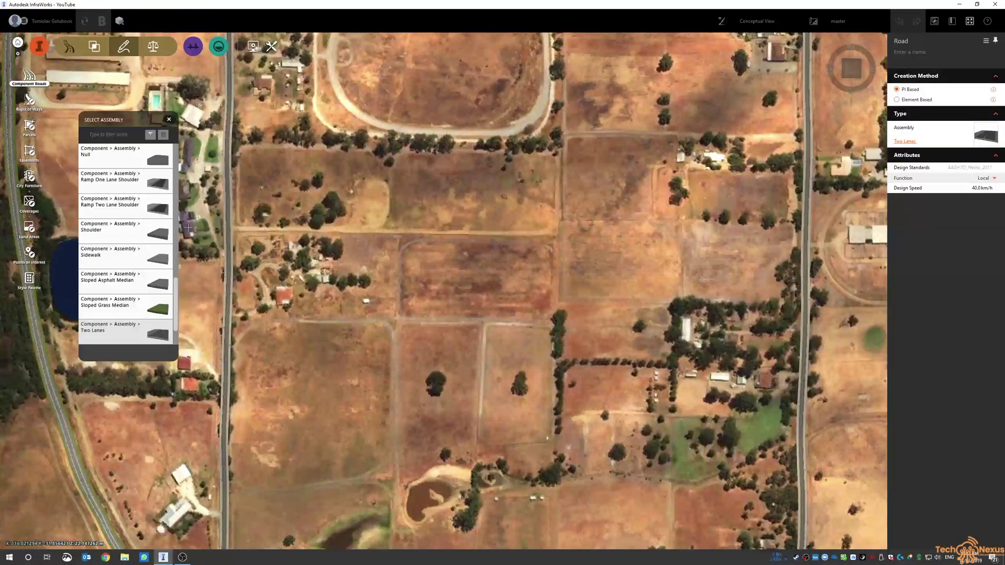
scroll(134, 246, up, 5)
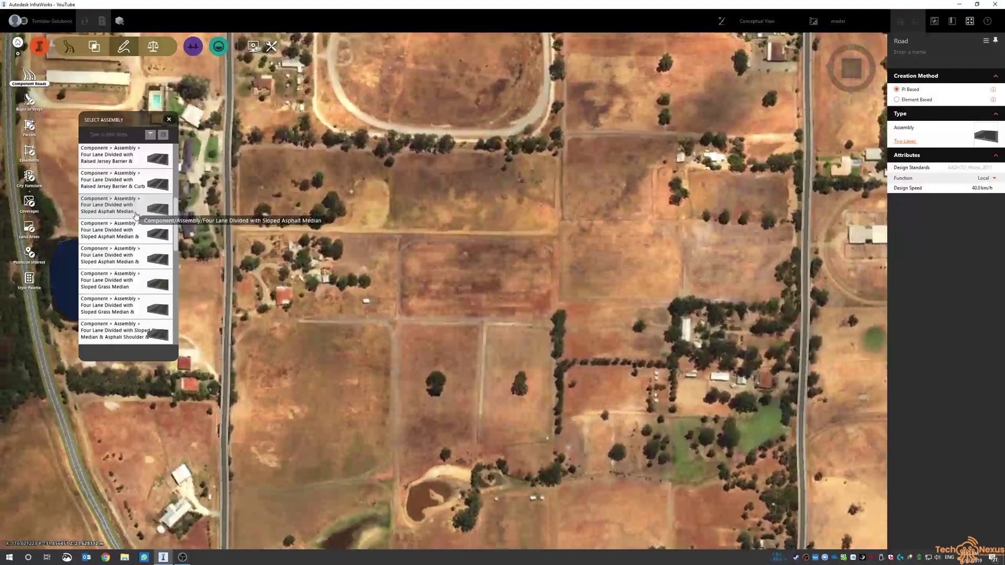
click(145, 301)
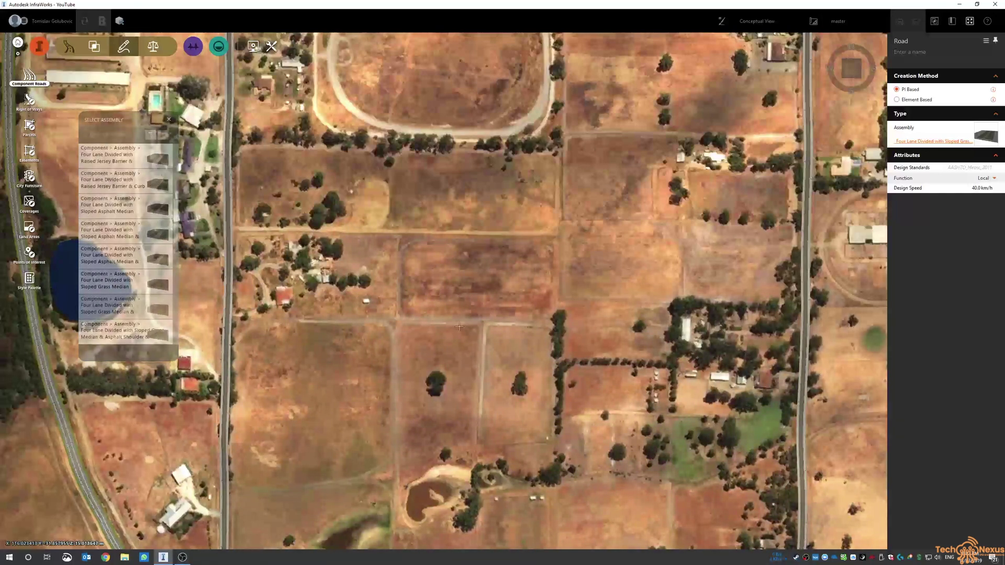
Draw a straight road about 354 m long diagonally across the open fields between the two north-south roads
click(353, 350)
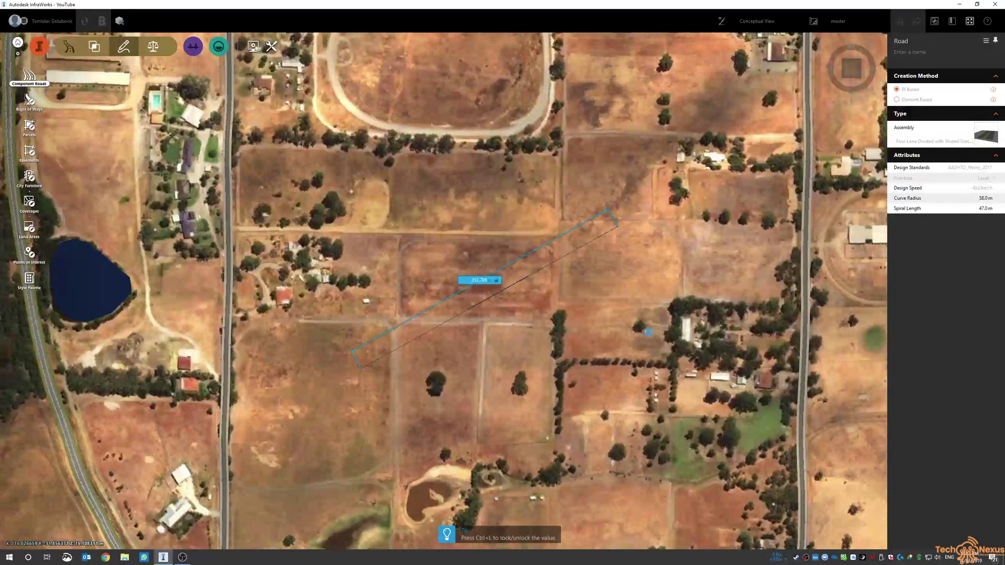
double_click(607, 321)
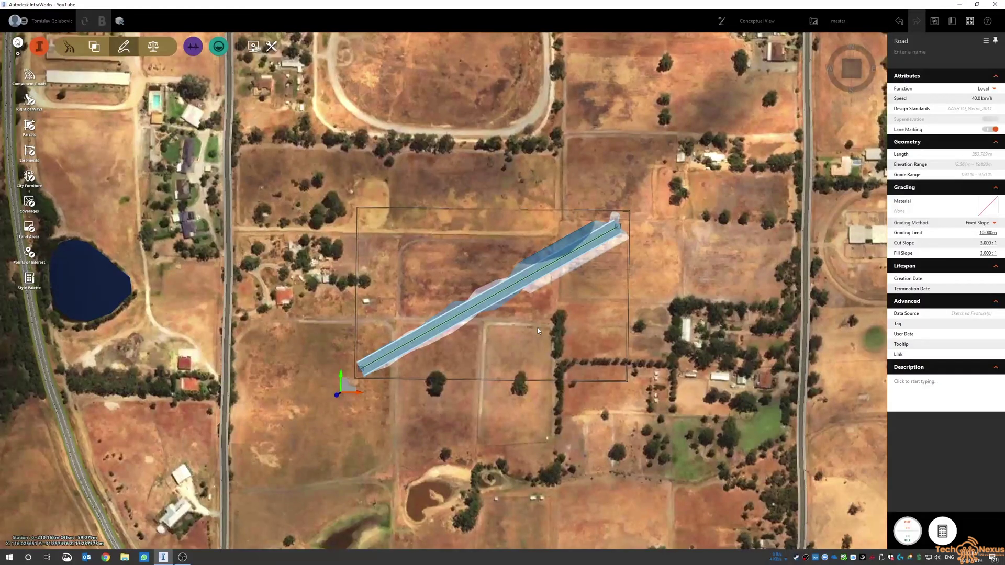
key(Escape)
Show the profile view of the newly drawn road
drag(531, 350, 508, 236)
scroll(477, 295, up, 3)
click(482, 310)
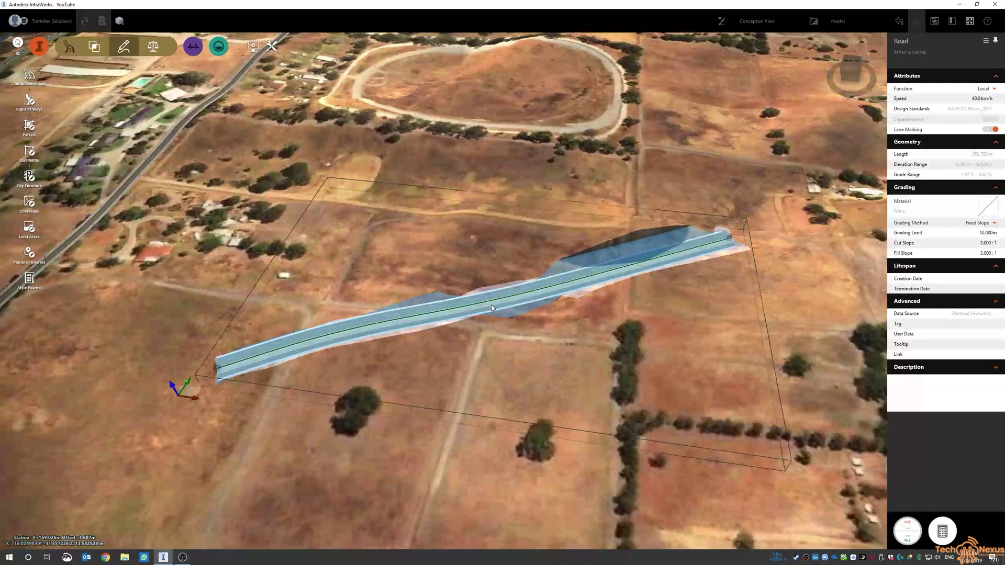
right_click(491, 306)
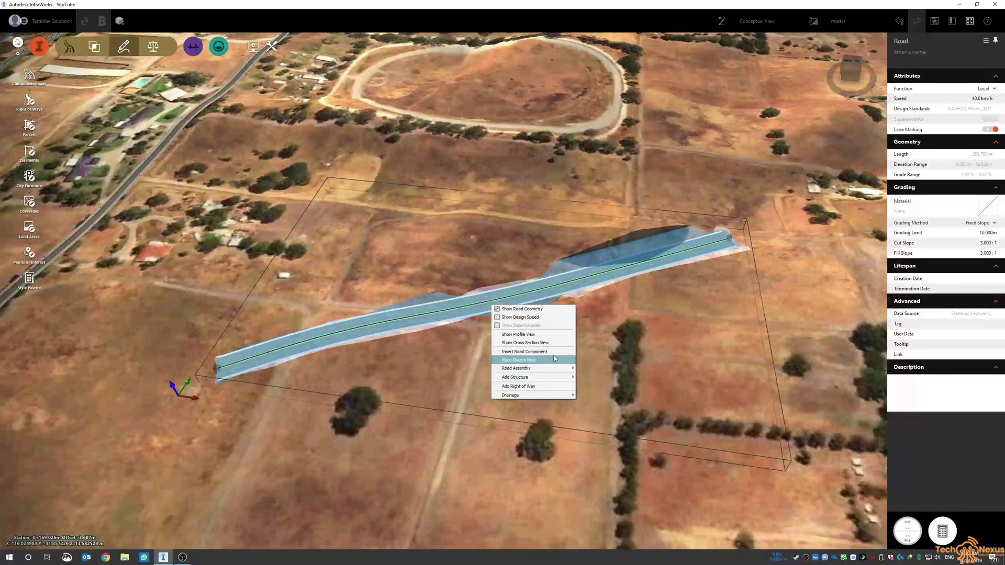
click(553, 337)
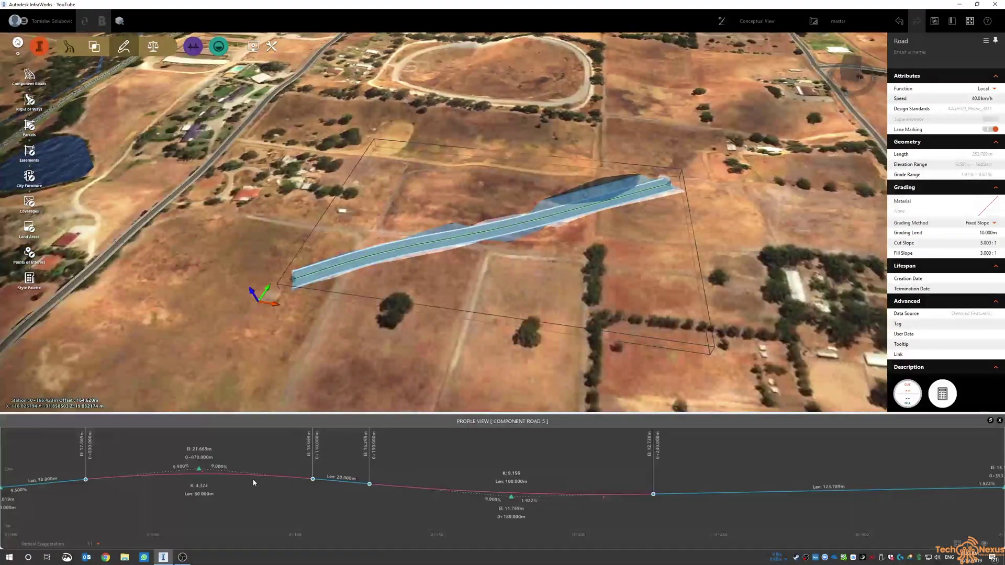
Reshape the road profile into a crest by moving its two intermediate PVIs, giving grades of about 11.1%, 3.6% and -11.9%
scroll(238, 486, down, 3)
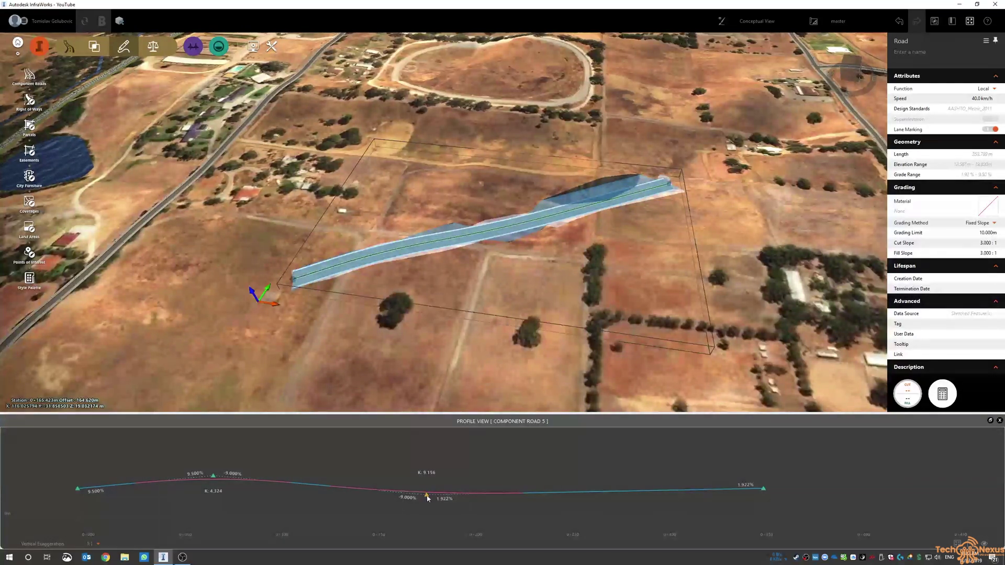
drag(427, 496, 428, 454)
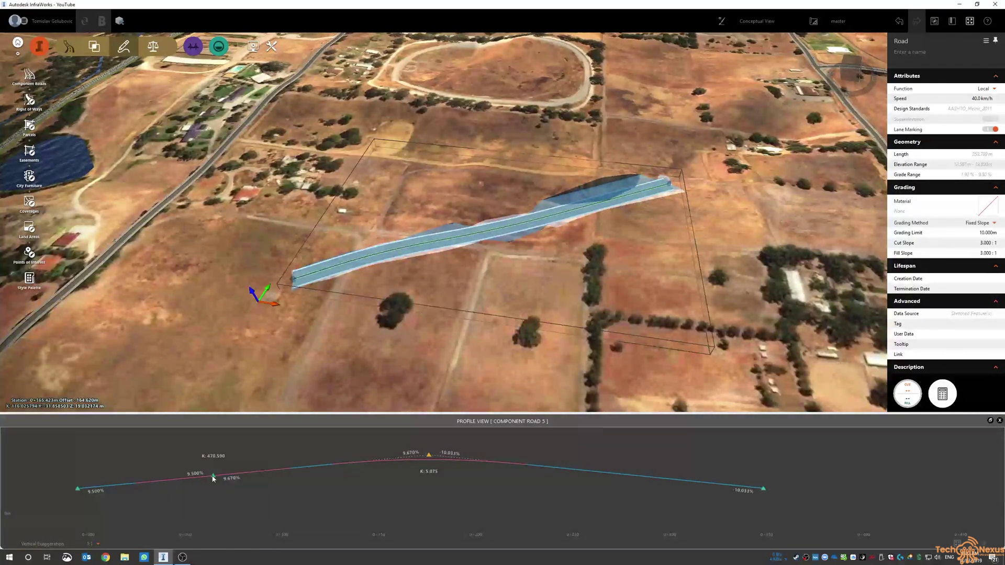
drag(212, 476, 215, 469)
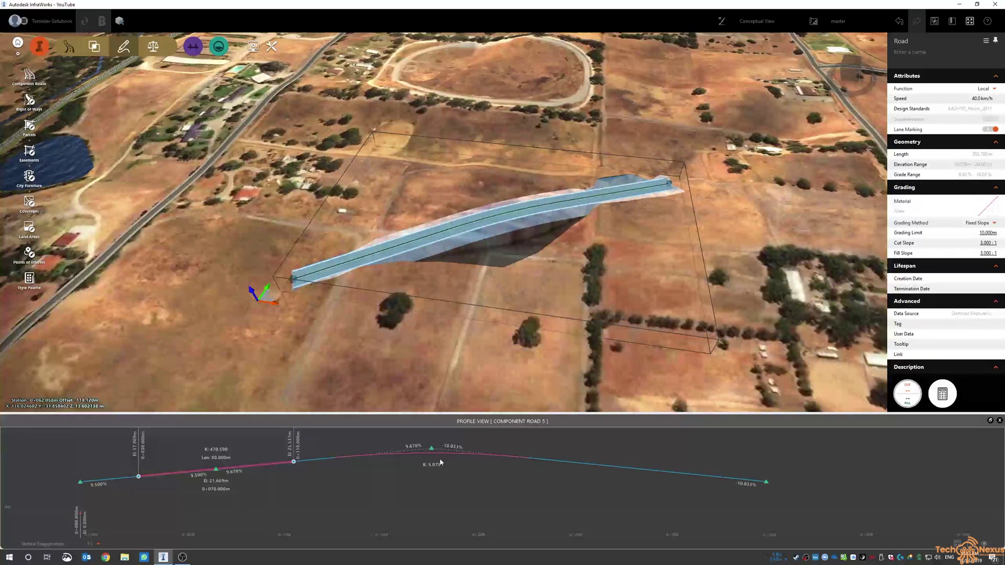
drag(430, 448, 518, 453)
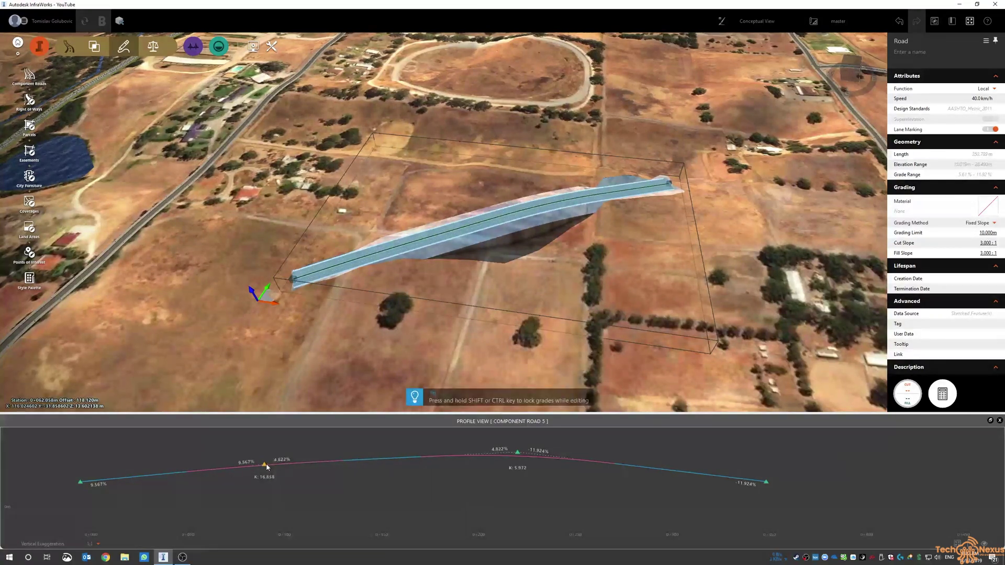
drag(266, 462, 266, 461)
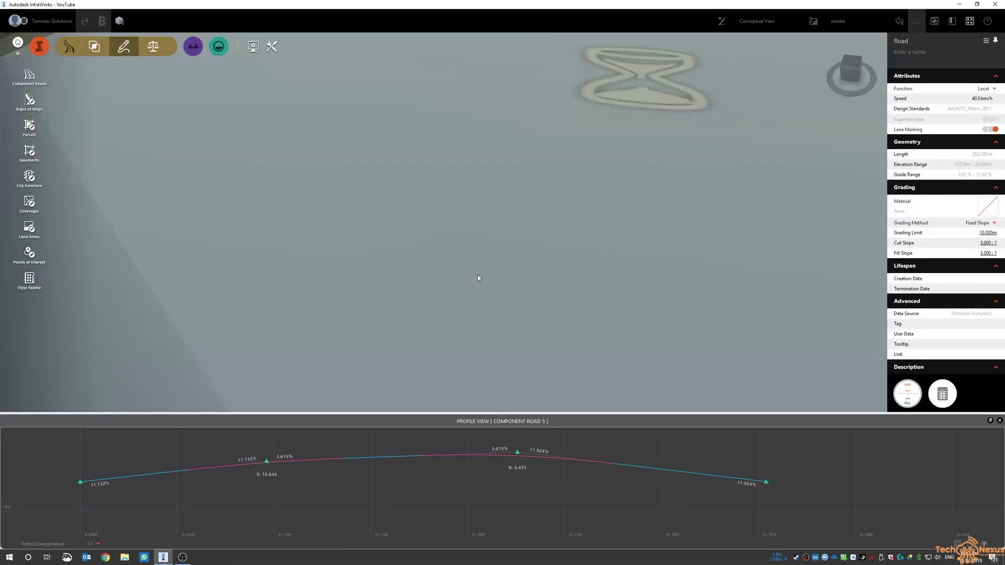
key(Escape)
Add a bridge about 164 m long to the road from station 0+090.956 to 0+254.647, and close the profile view
scroll(520, 243, up, 3)
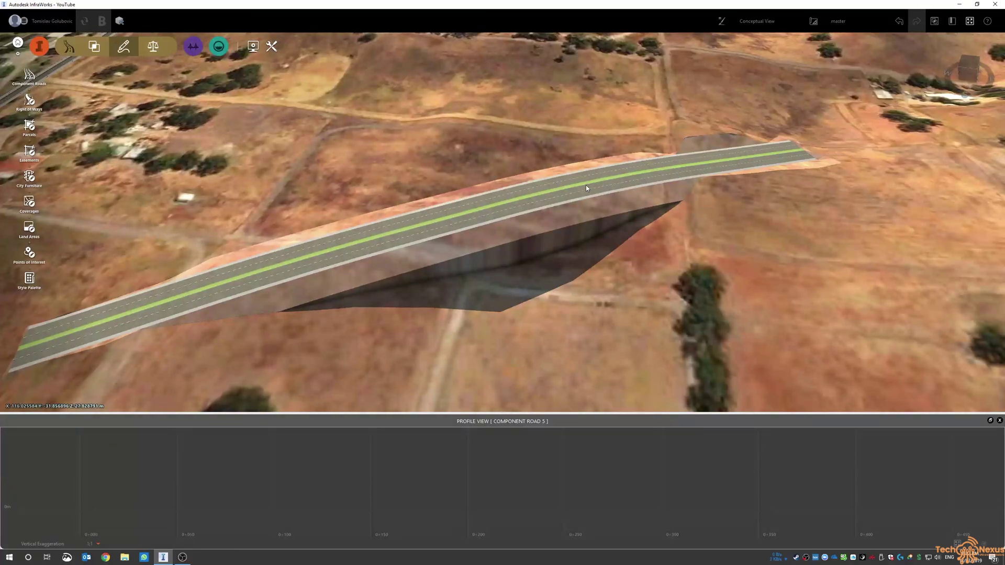
right_click(388, 245)
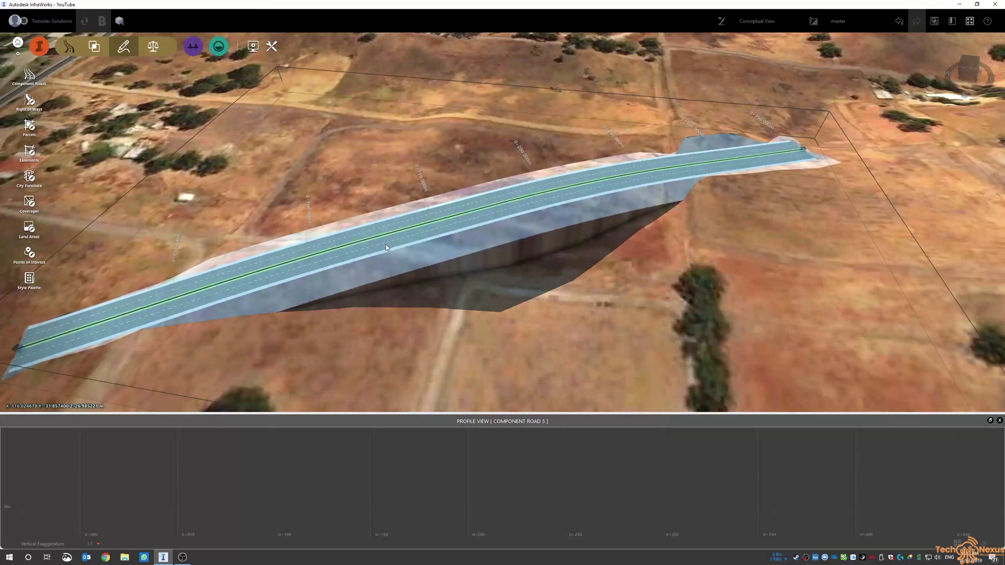
mouse_move(447, 317)
click(479, 318)
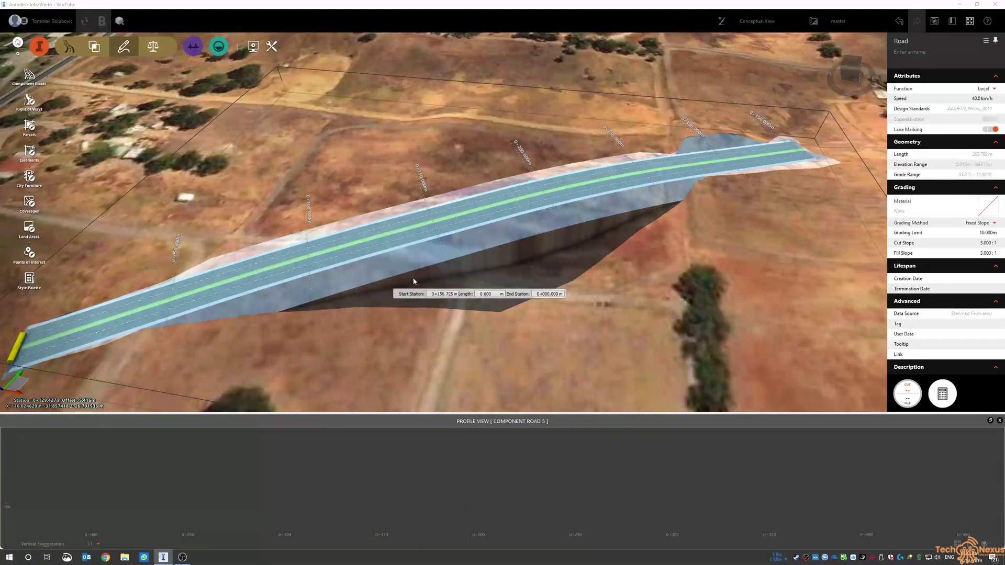
click(284, 271)
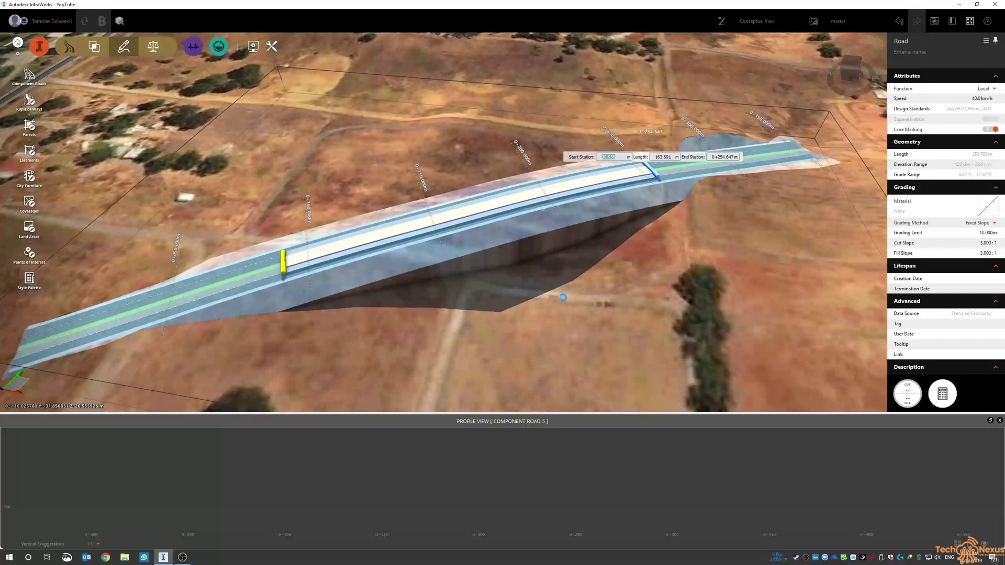
key(Return)
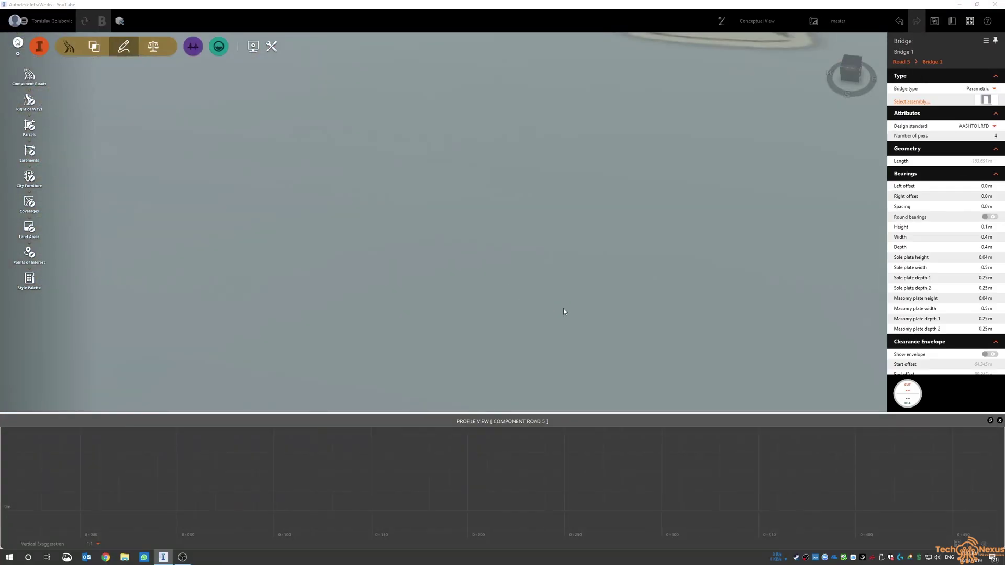
click(999, 421)
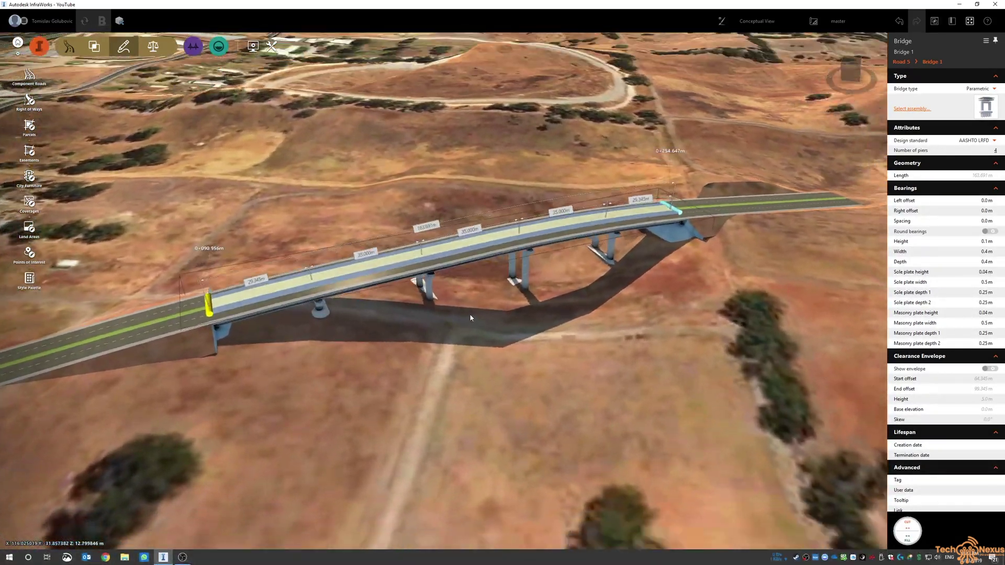
Examine the third pier's foundation from below the bridge and the component types available for it
drag(470, 314, 492, 235)
click(518, 323)
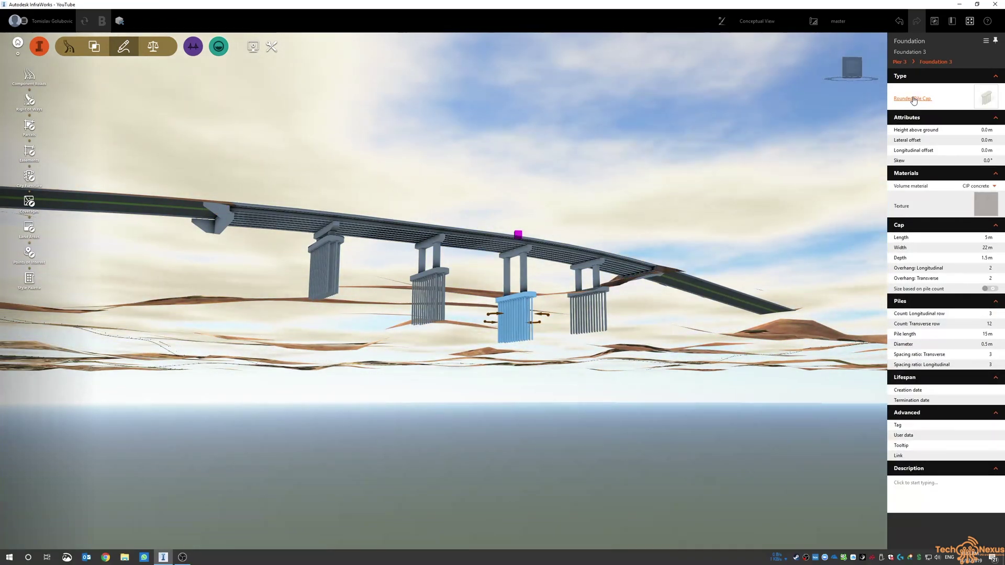
click(983, 98)
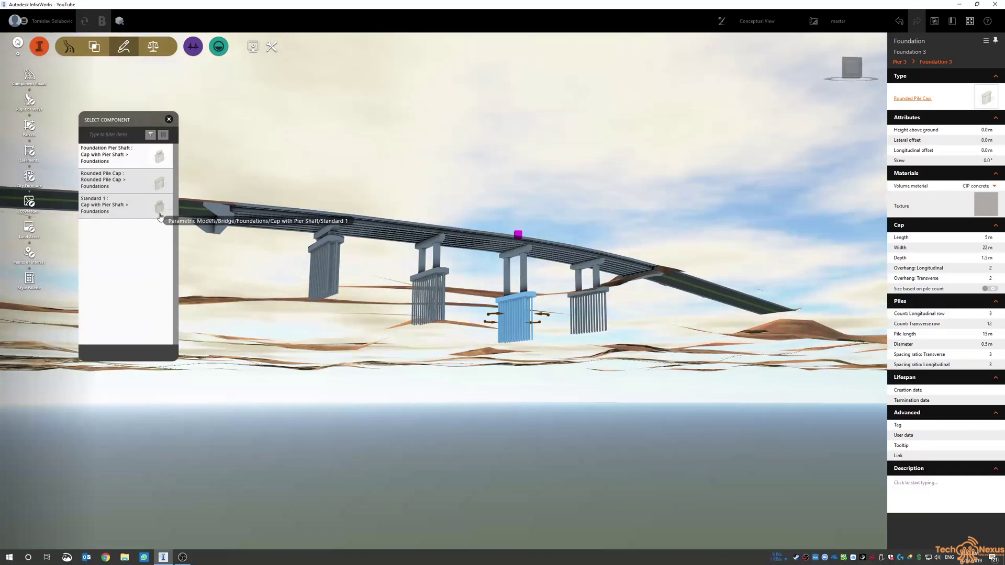
click(169, 120)
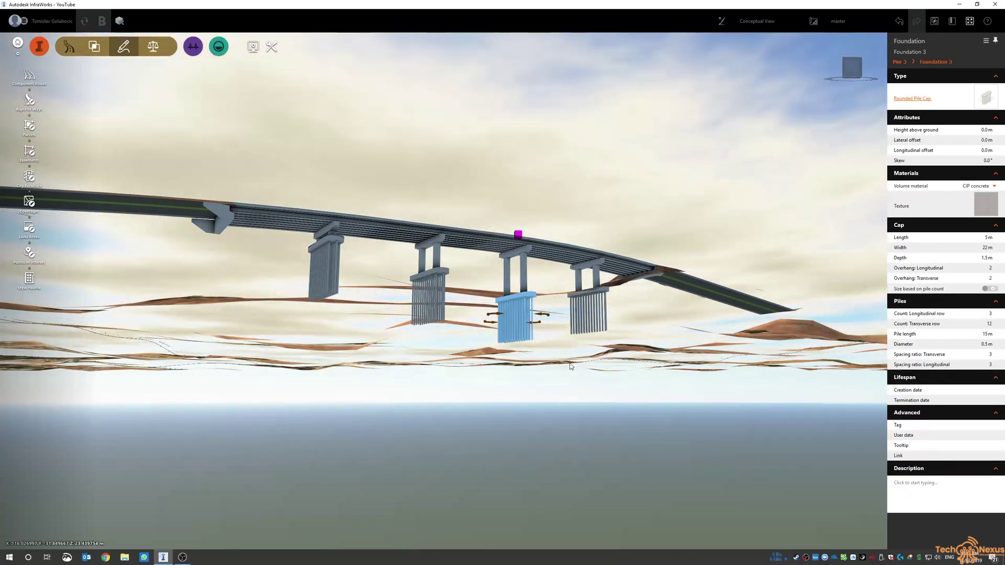
key(Escape)
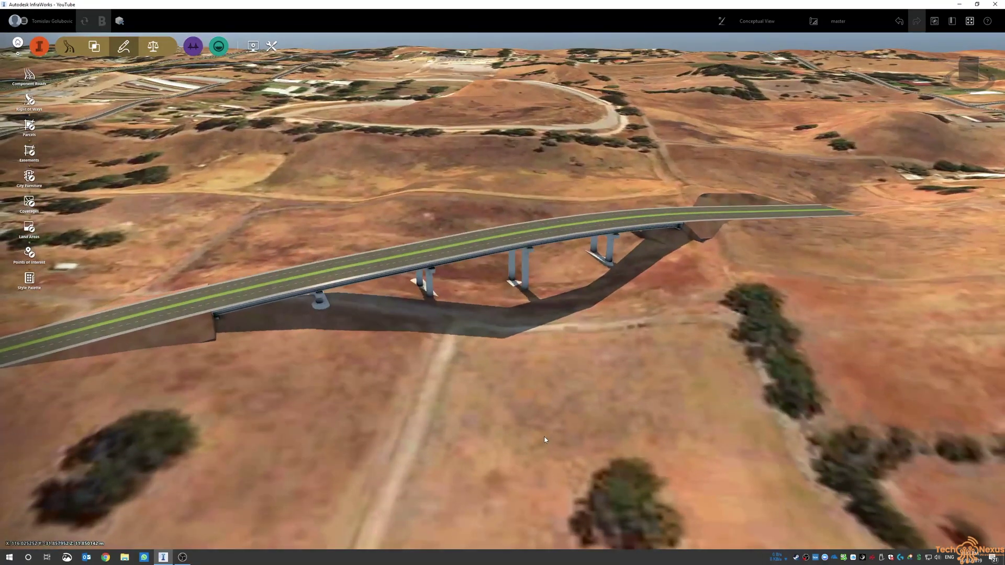
Rotate the bridge's third pier about its vertical axis so its two columns stand at an angle to the neighbouring piers
scroll(538, 254, up, 3)
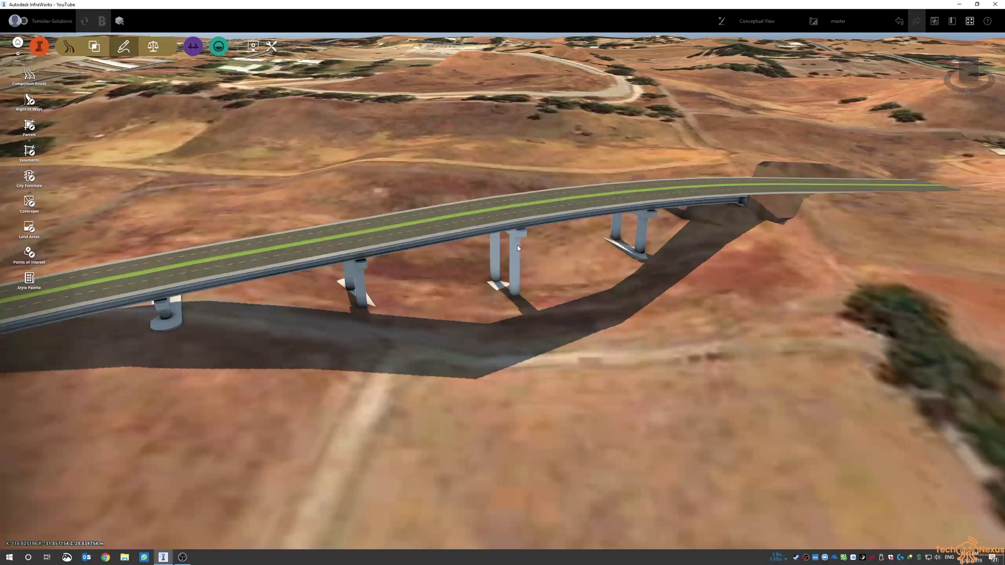
click(516, 242)
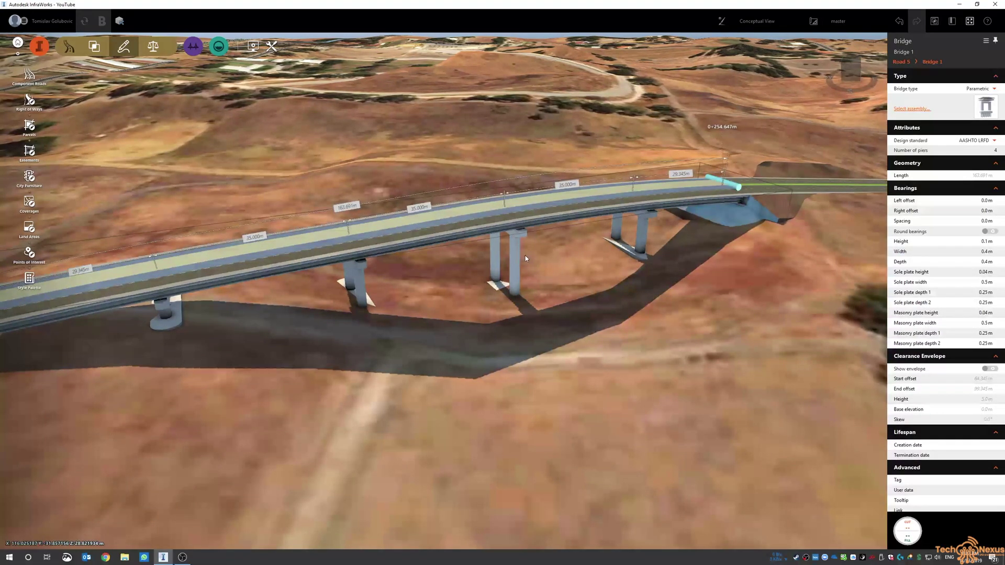
click(514, 247)
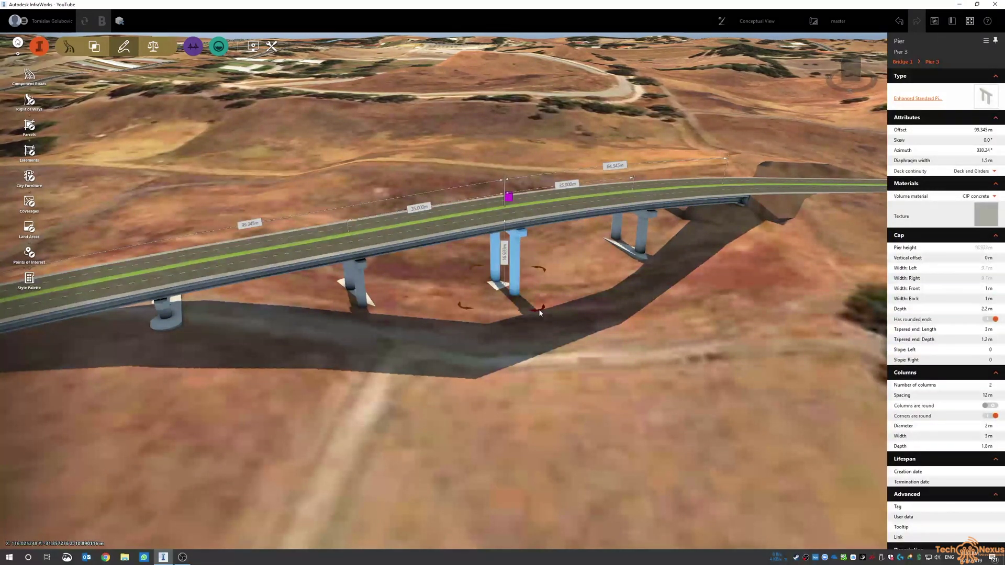
drag(538, 308, 562, 298)
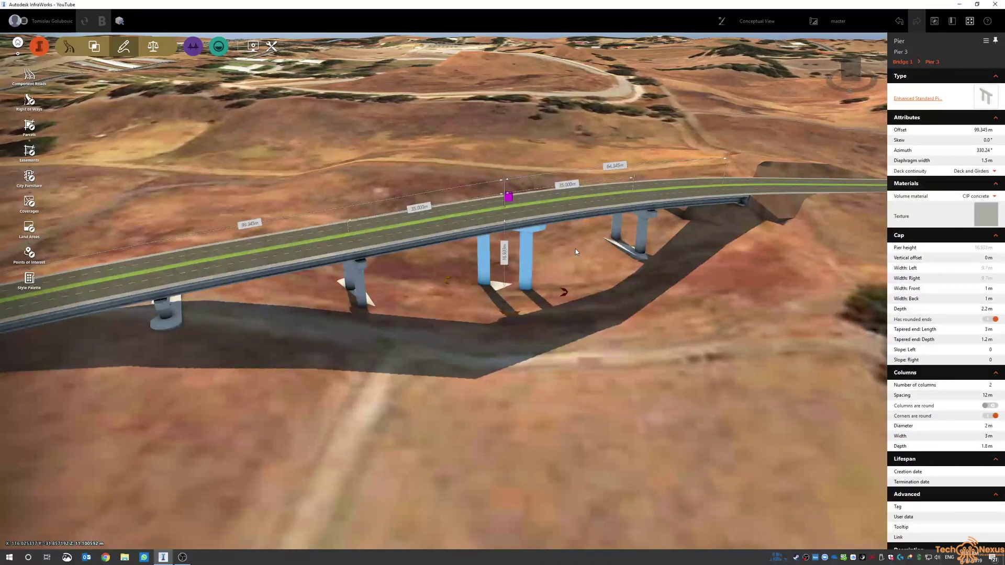
key(Escape)
mouse_move(577, 253)
mouse_down()
mouse_move(524, 301)
mouse_move(563, 249)
mouse_up()
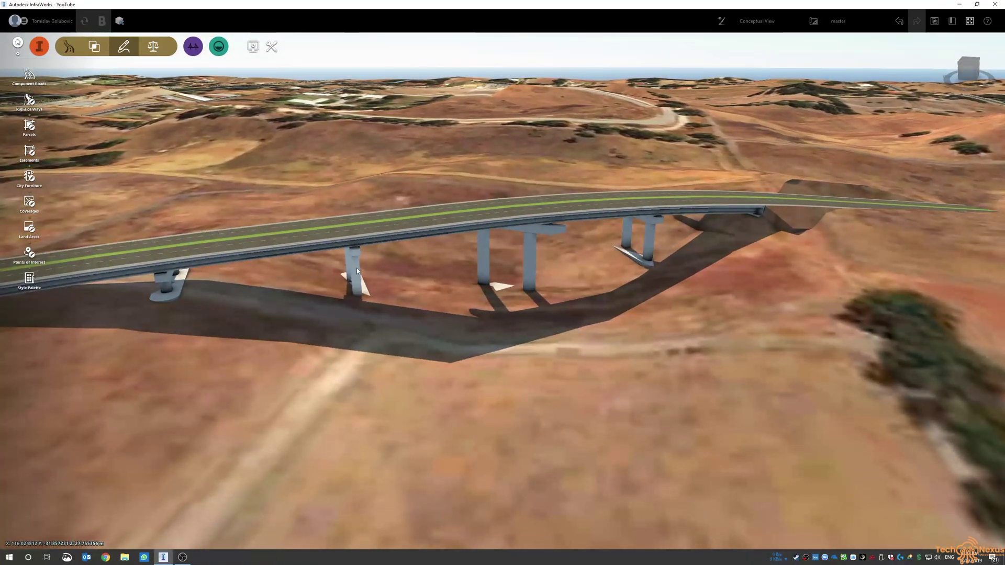
Delete the bridge's second pier
click(354, 268)
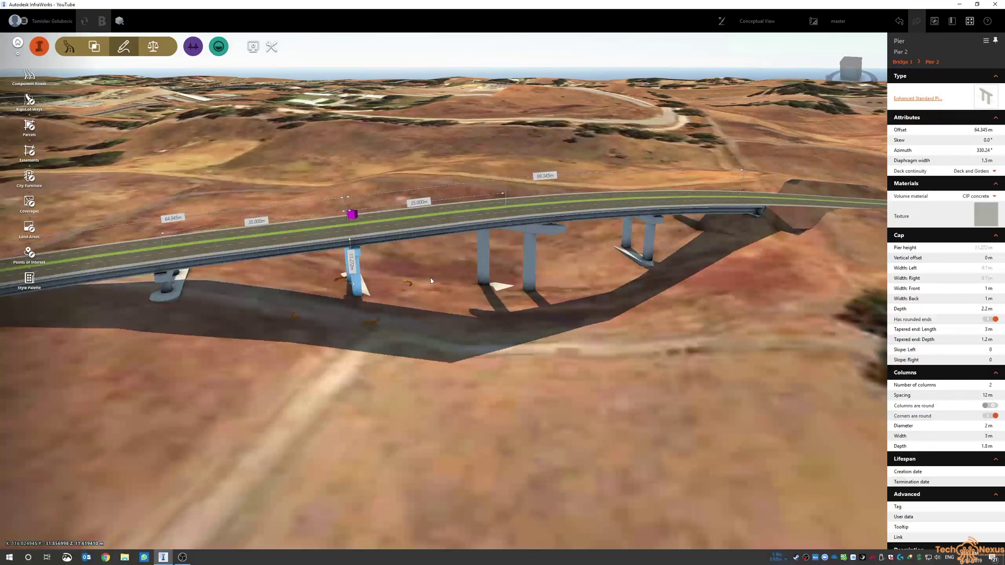
key(Delete)
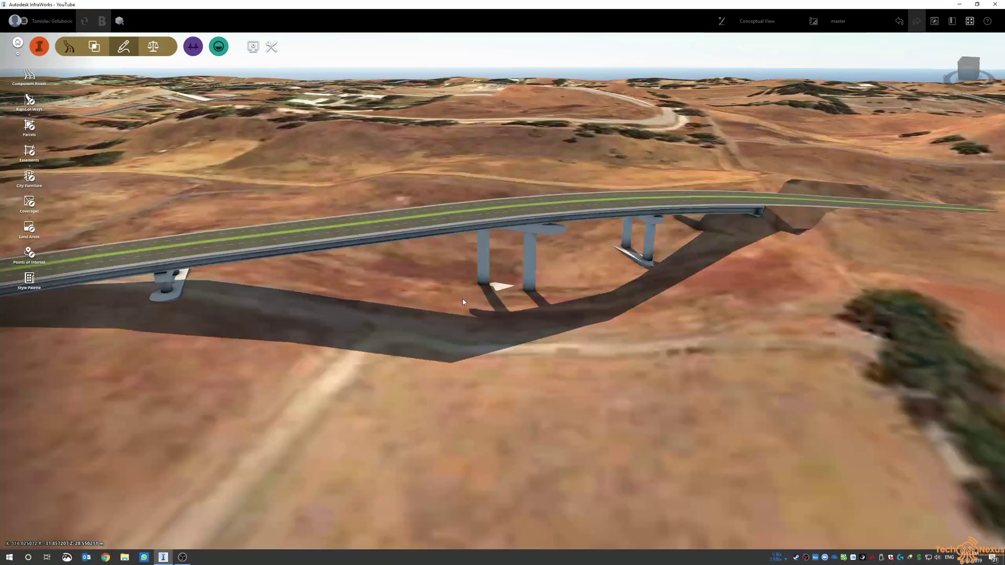
mouse_move(440, 293)
mouse_down()
mouse_move(397, 315)
mouse_move(443, 295)
mouse_move(429, 293)
mouse_up()
scroll(429, 296, down, 5)
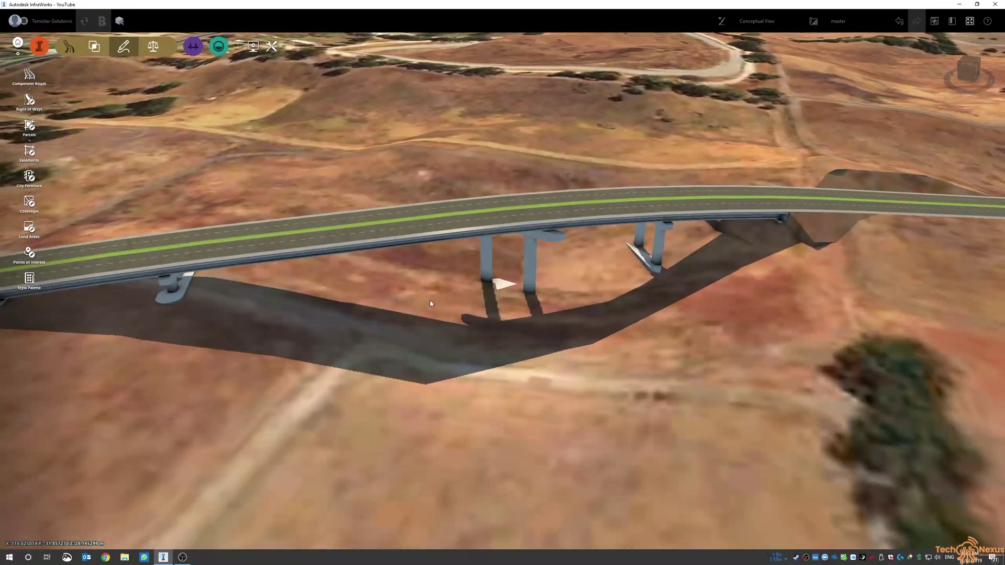
scroll(478, 315, up, 2)
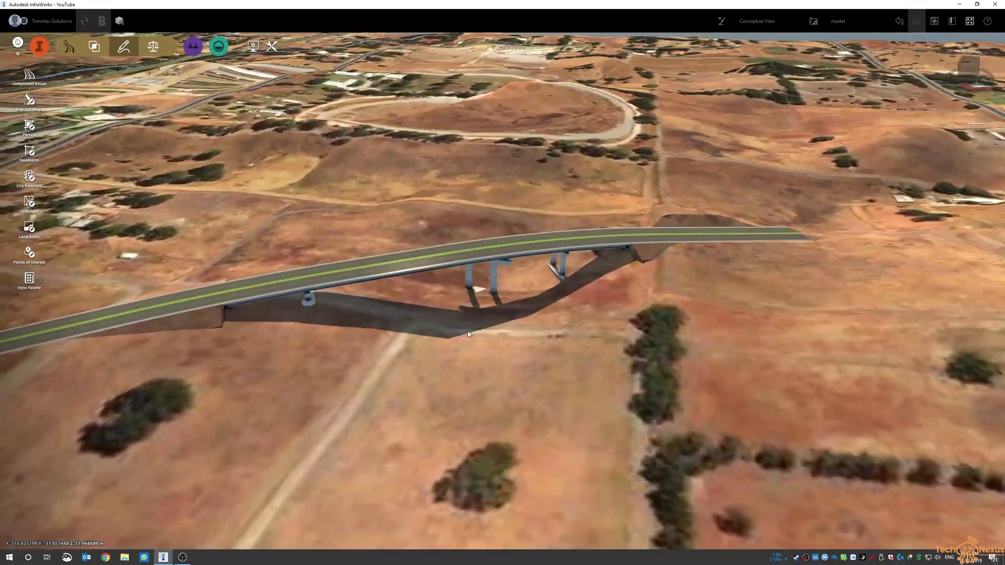
scroll(450, 299, up, 3)
Examine the bridge's concrete and steel quantities for structure, superstructure and substructure, and close the quantities summary
click(455, 261)
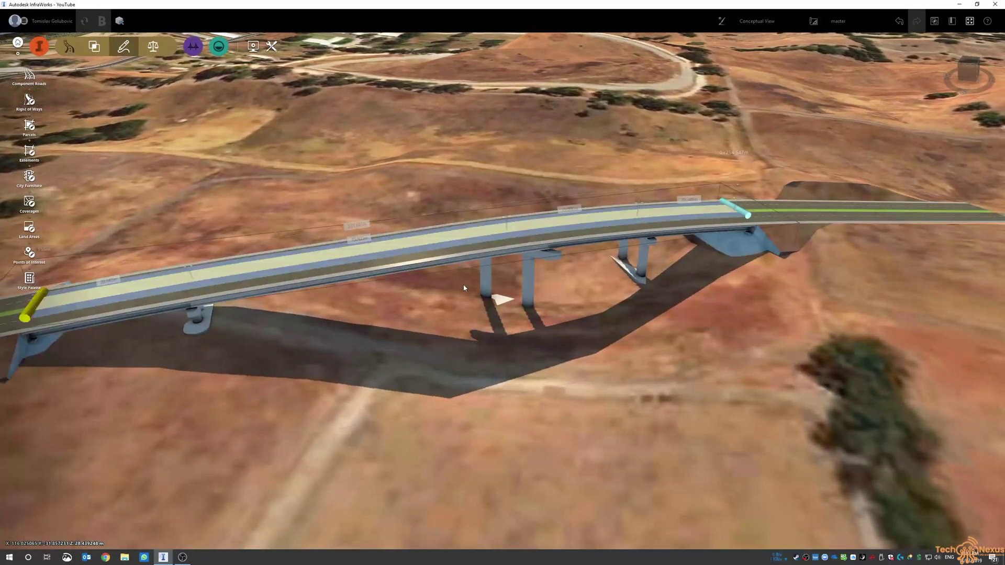
scroll(457, 276, down, 1)
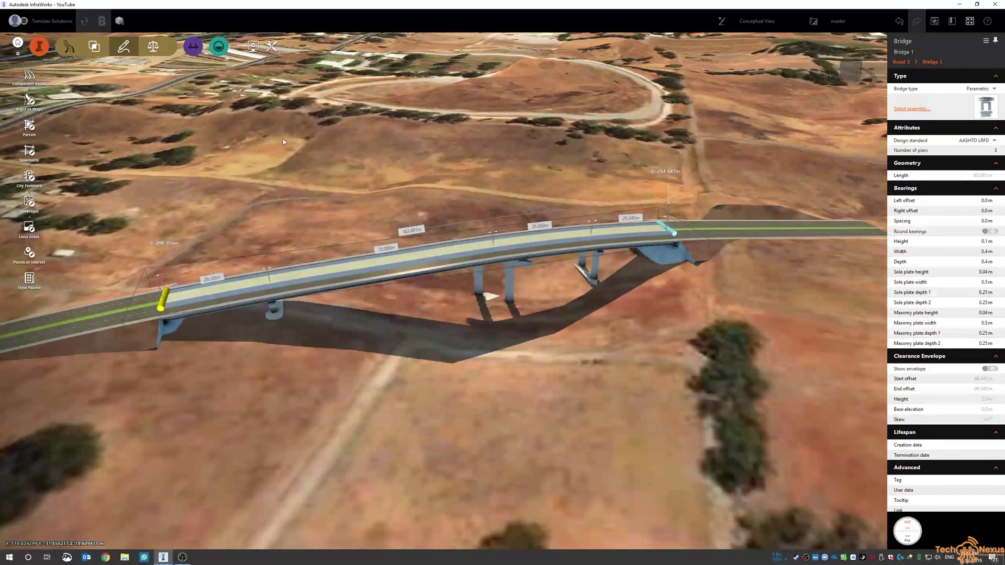
click(193, 46)
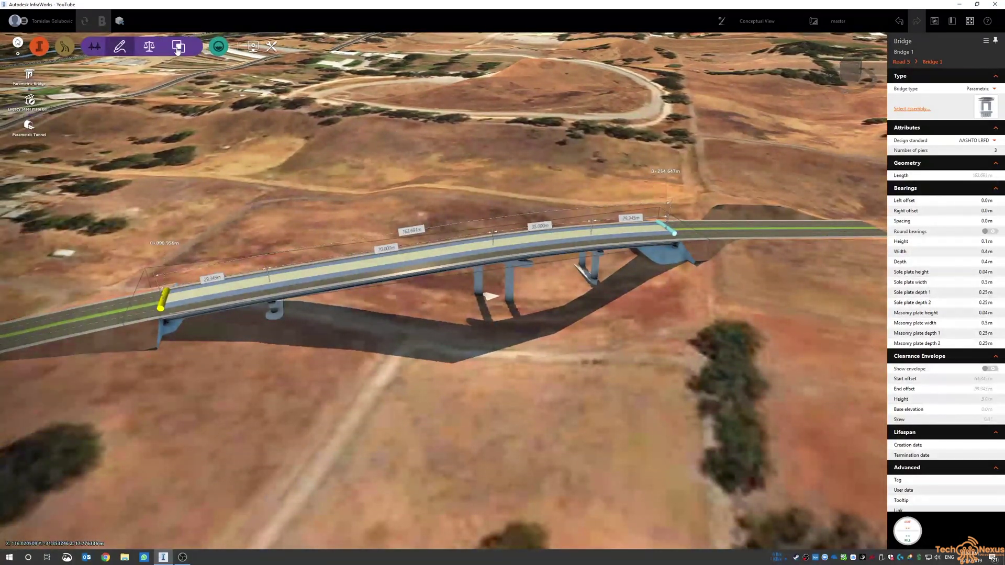
click(178, 47)
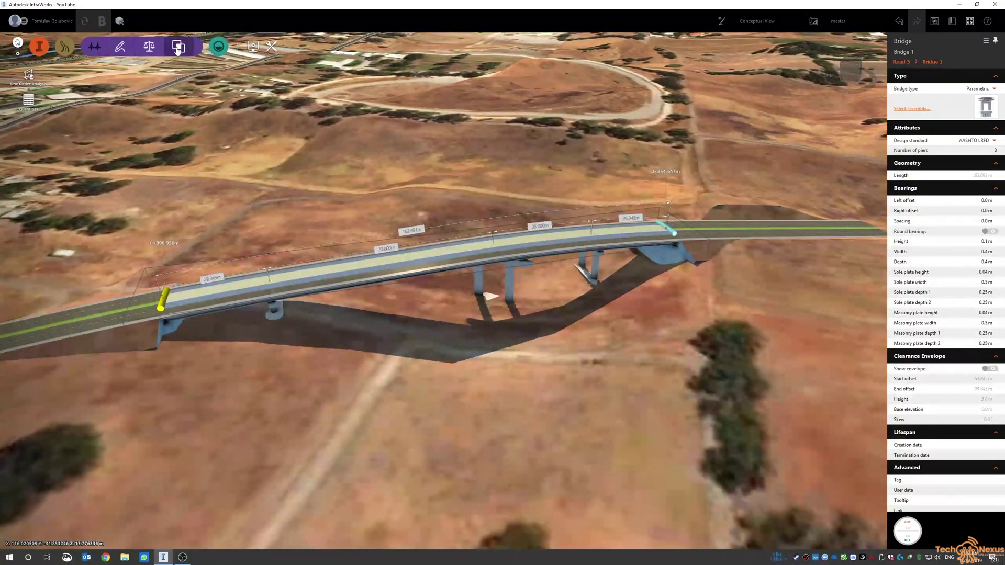
click(30, 101)
drag(460, 194, 324, 113)
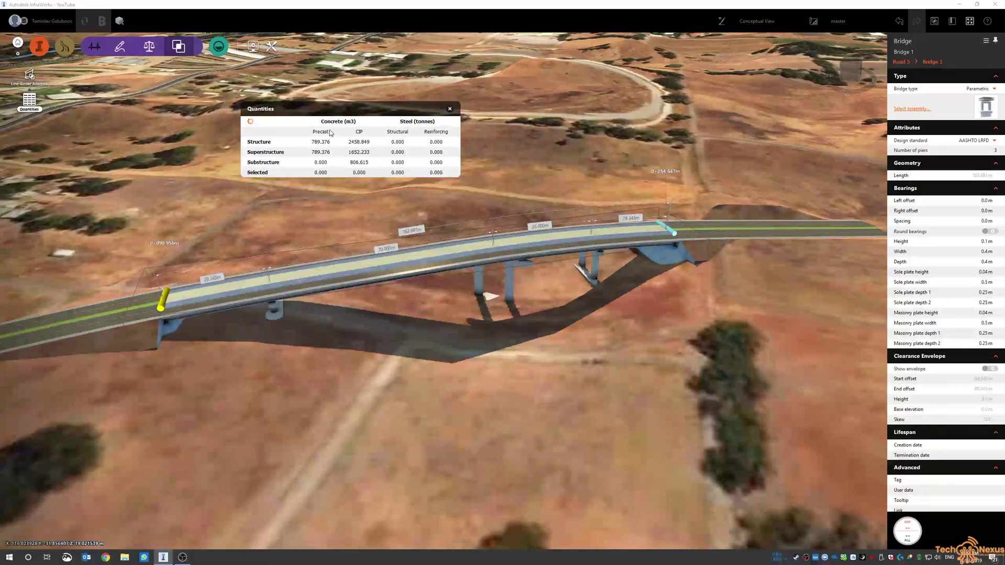
click(449, 108)
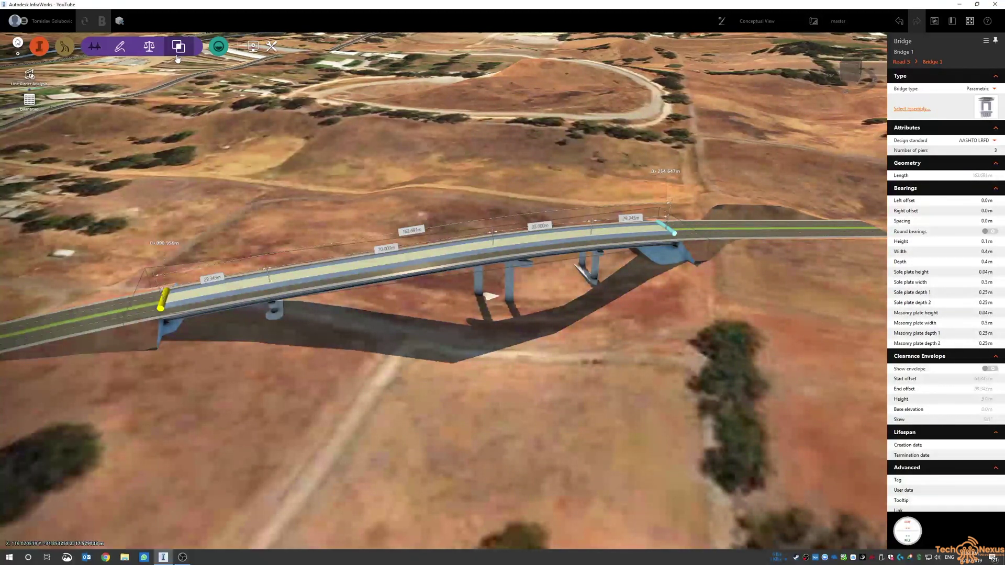
Try to inspect the bridge in the profile view, and close the view with the bridge selected
mouse_move(112, 48)
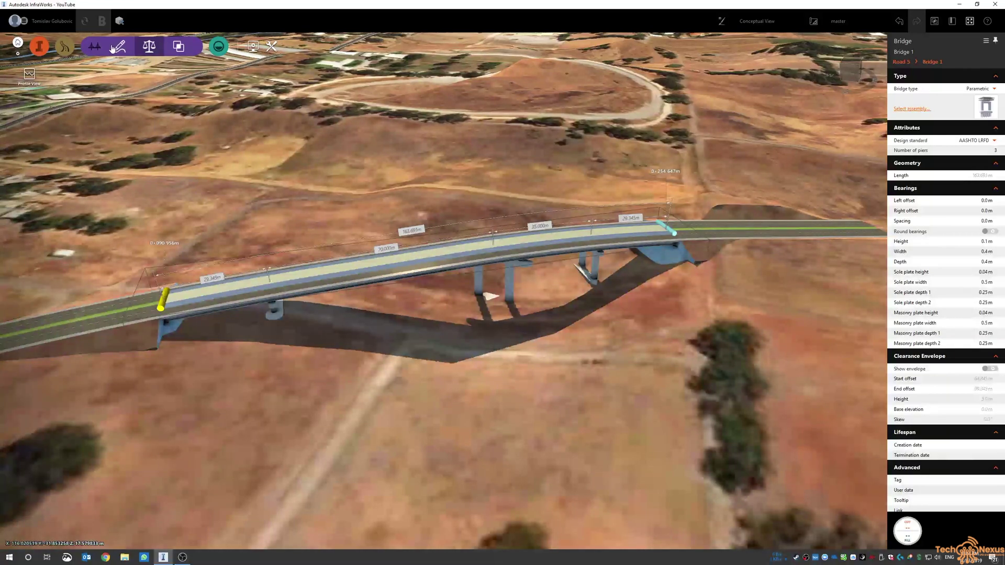
click(43, 76)
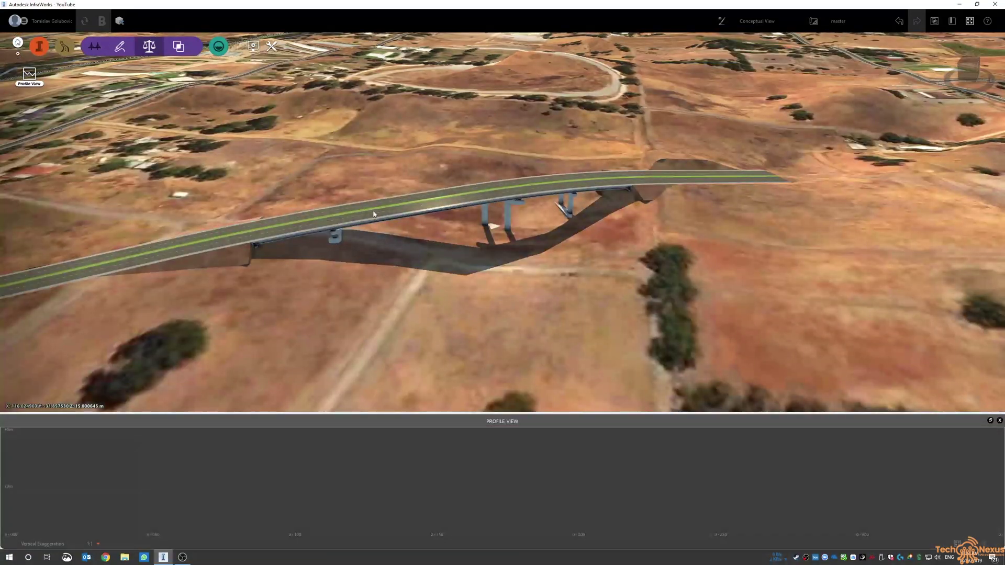
click(374, 213)
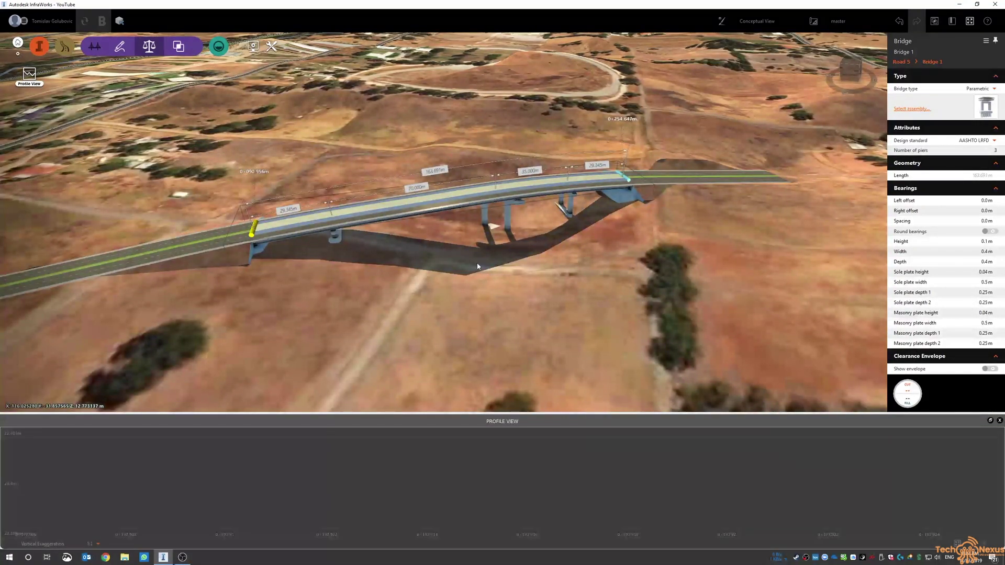
key(Escape)
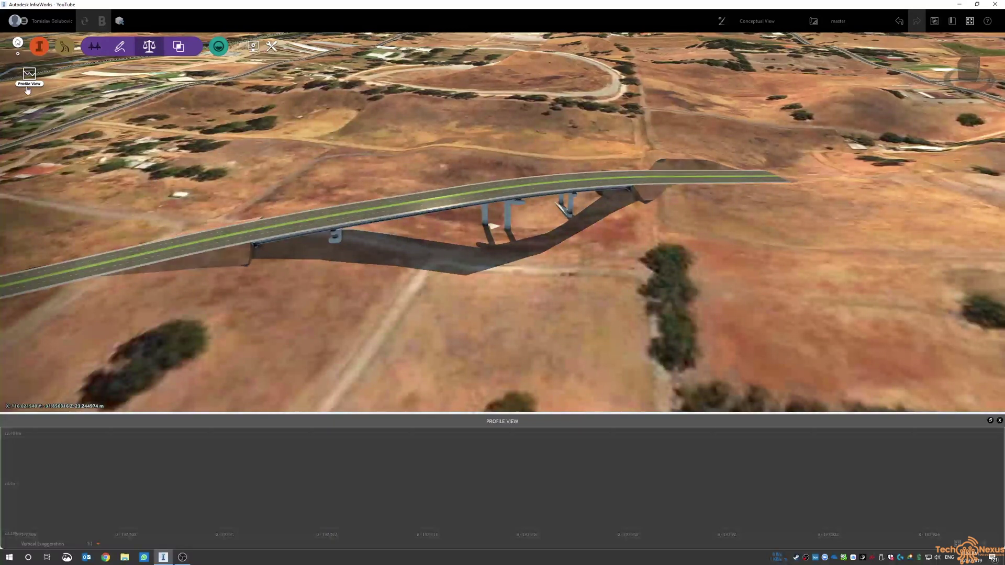
click(120, 49)
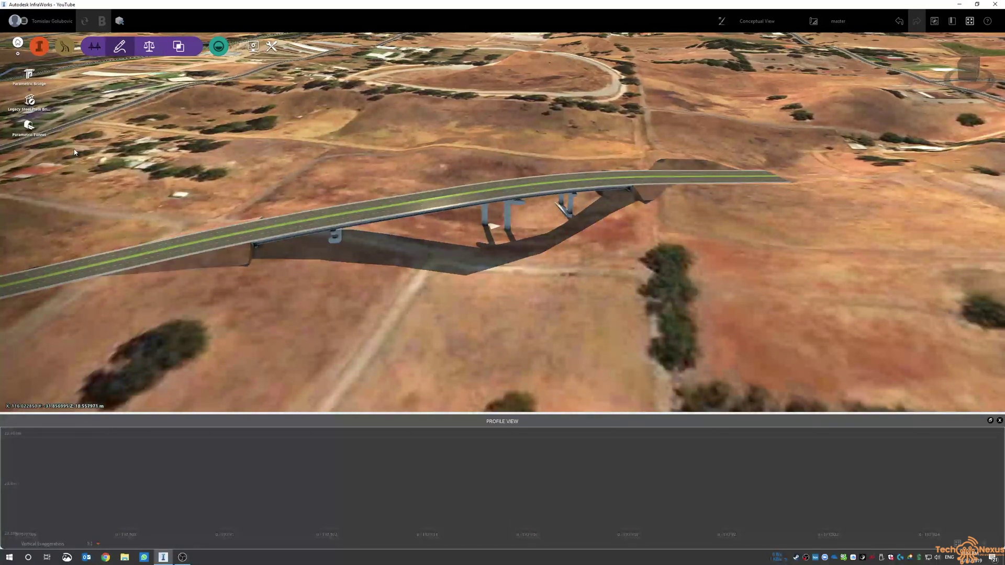
click(389, 220)
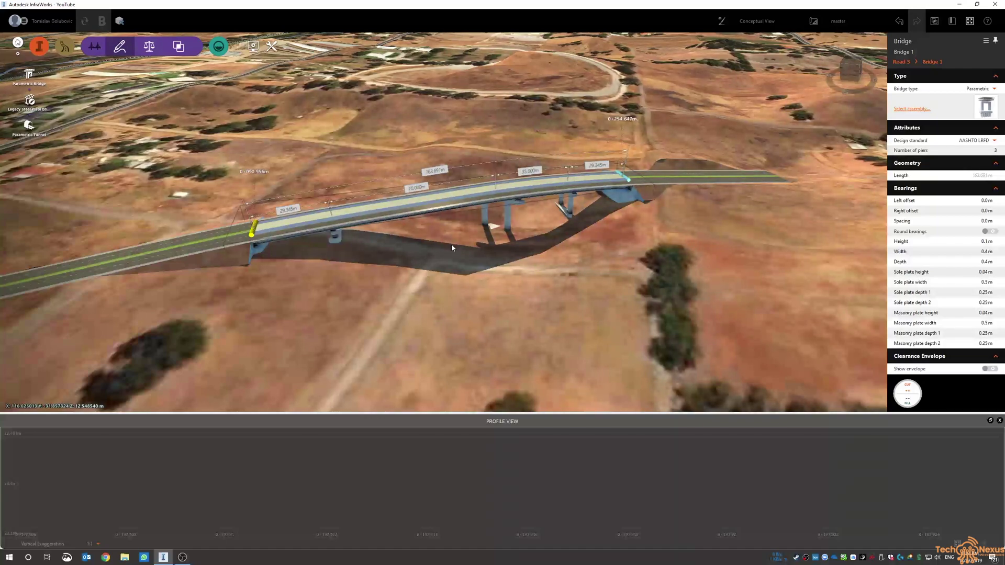
click(413, 191)
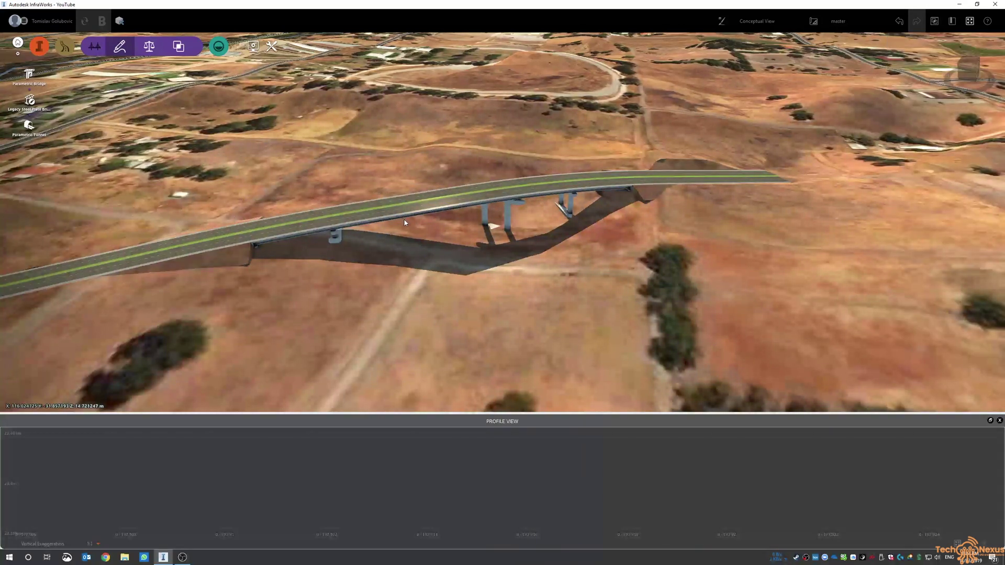
click(405, 222)
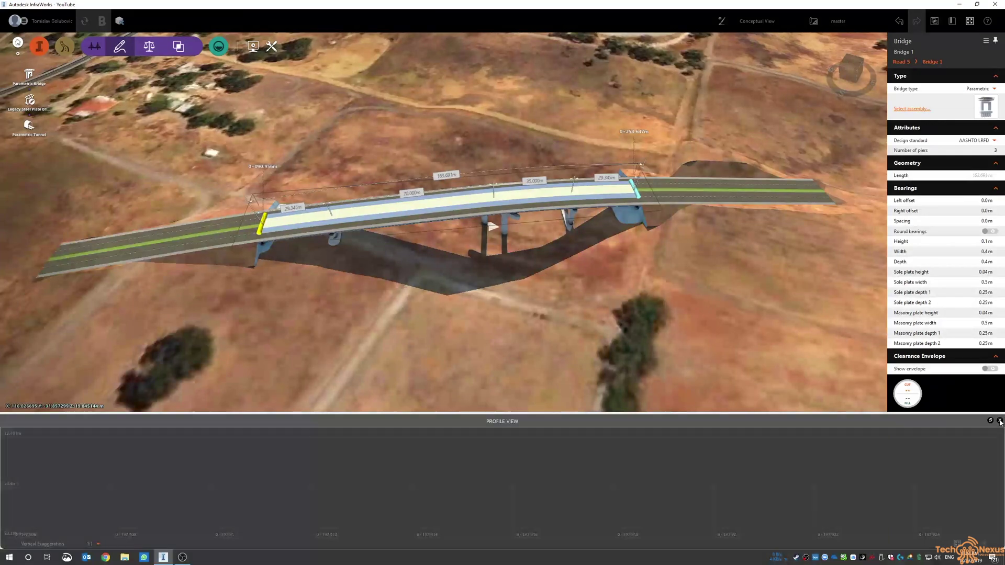
click(1000, 421)
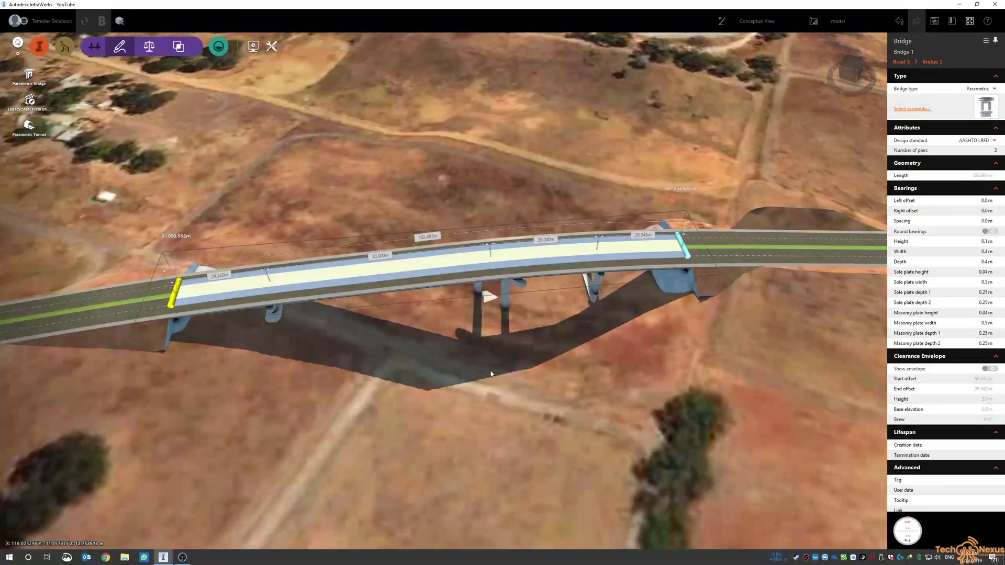
Examine the options for sending the bridge to Revit as a new or updated model
scroll(374, 344, up, 3)
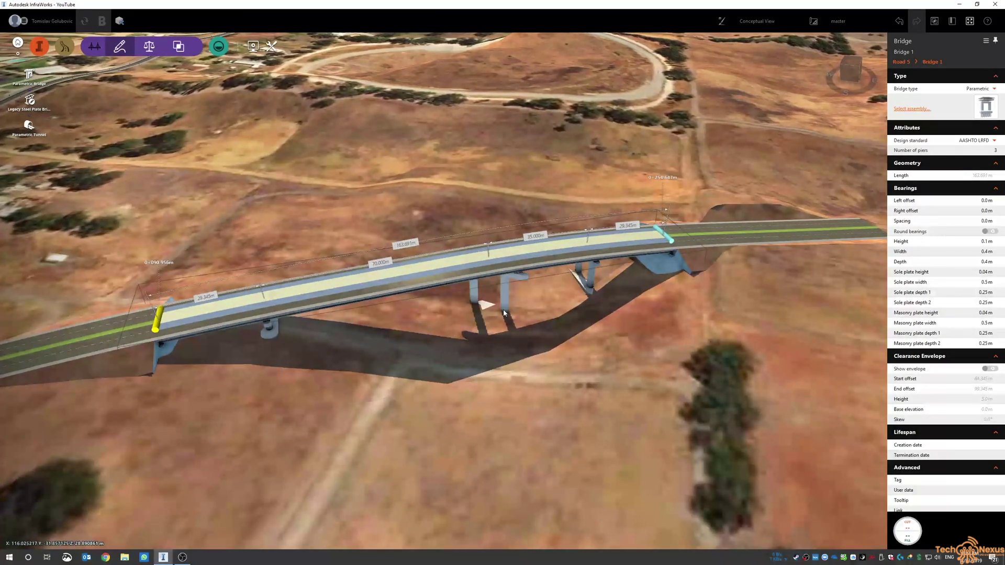
click(535, 349)
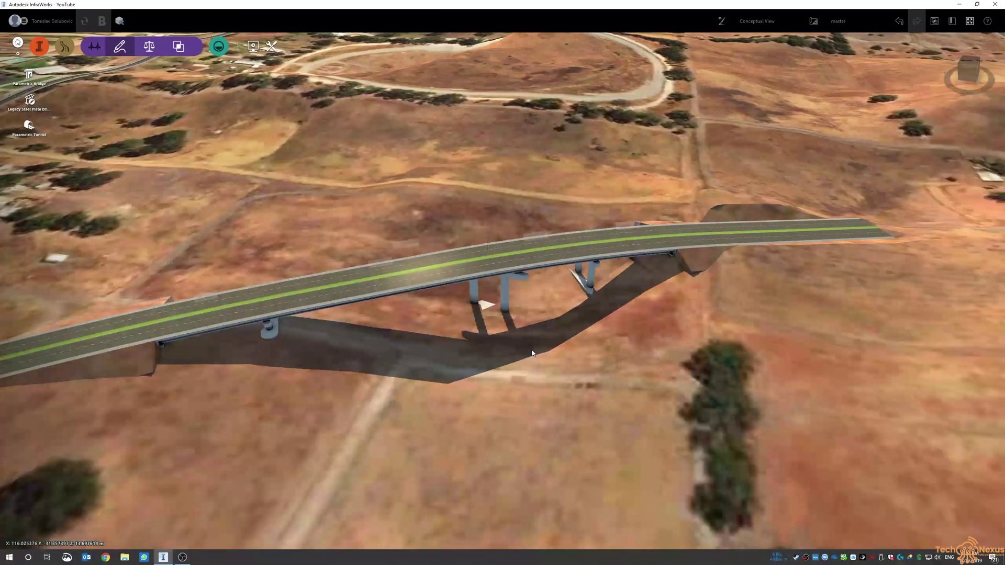
right_click(507, 295)
mouse_move(575, 349)
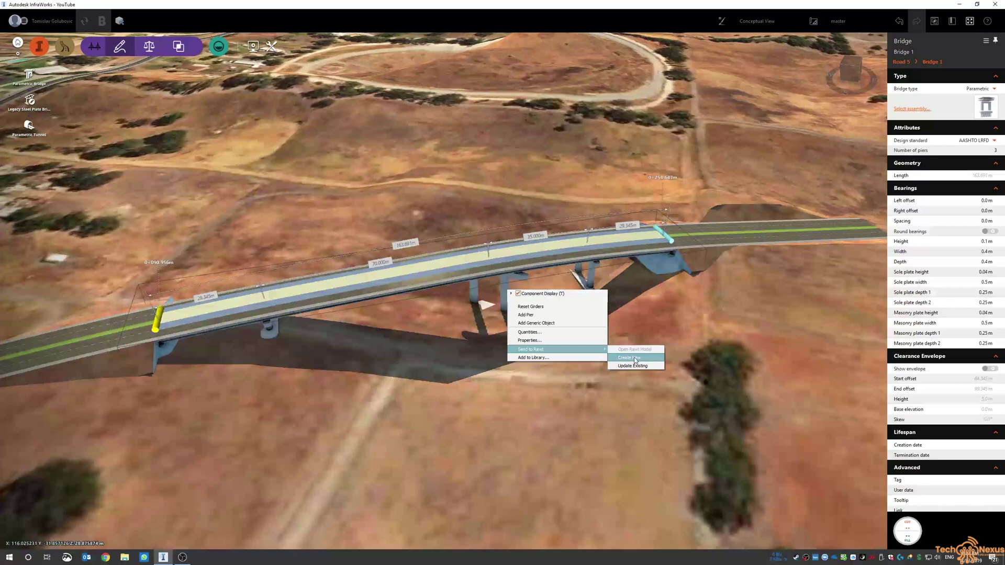
click(645, 307)
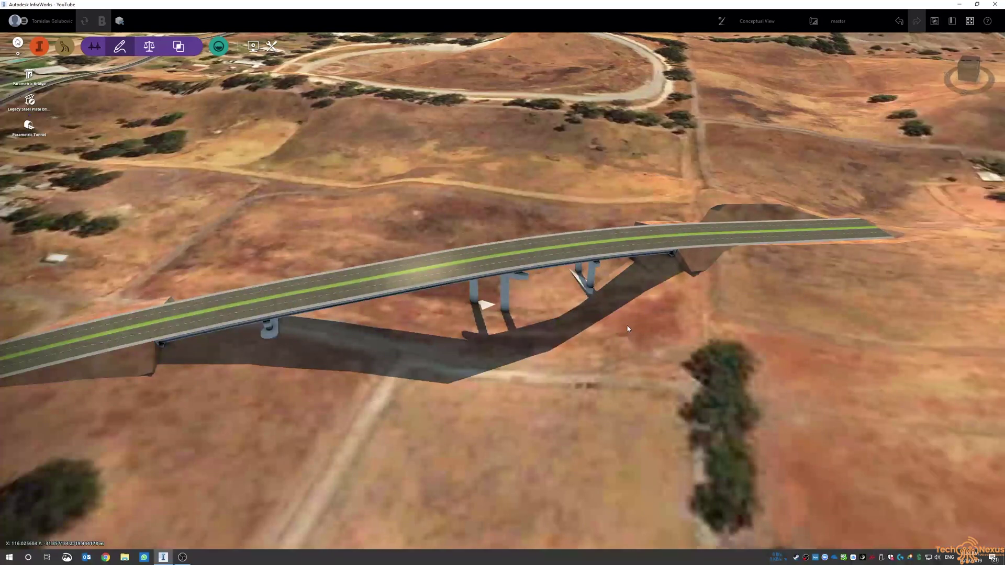
Open the full properties of the bridge and clear the selection
click(518, 285)
right_click(519, 281)
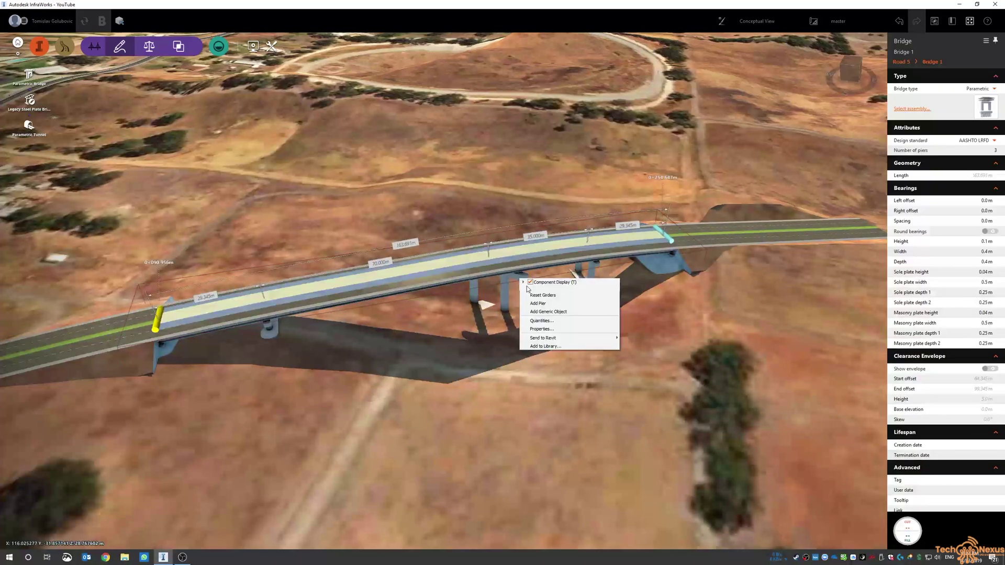
click(544, 329)
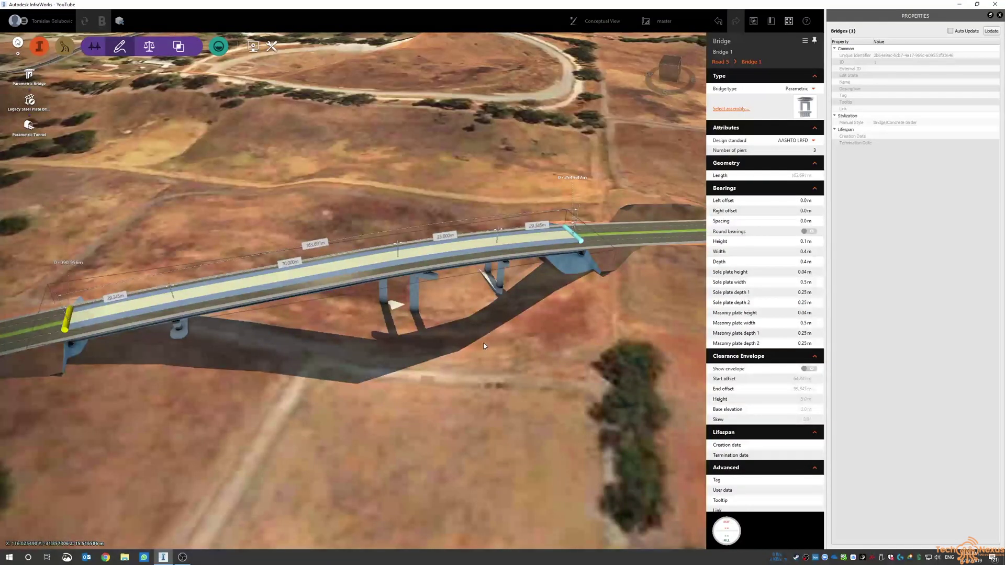
scroll(482, 344, down, 2)
key(Escape)
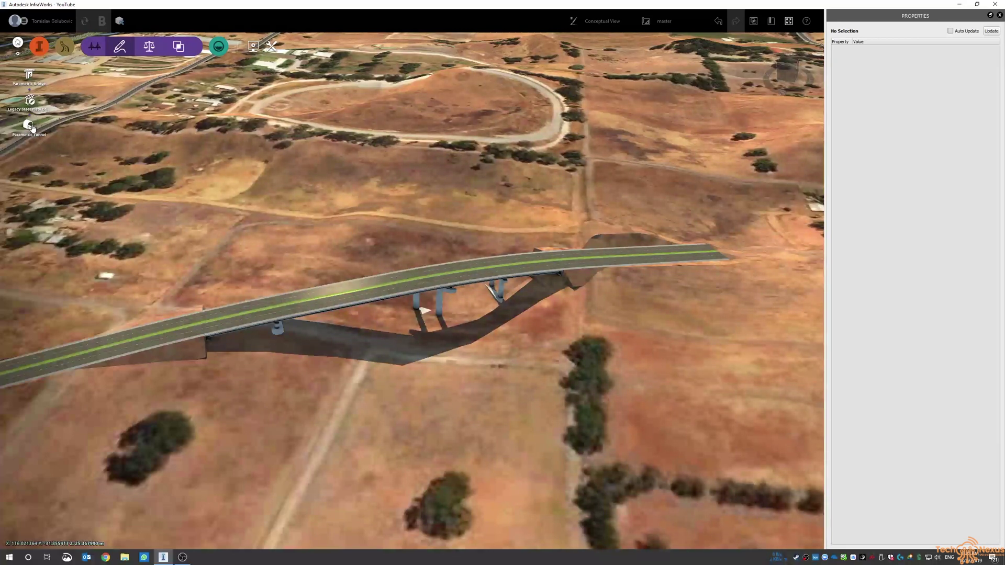
Show the bridge road and the fields around it from almost straight above, with the road design tools available
drag(391, 185, 435, 227)
middle_drag(436, 227, 492, 285)
scroll(469, 294, down, 2)
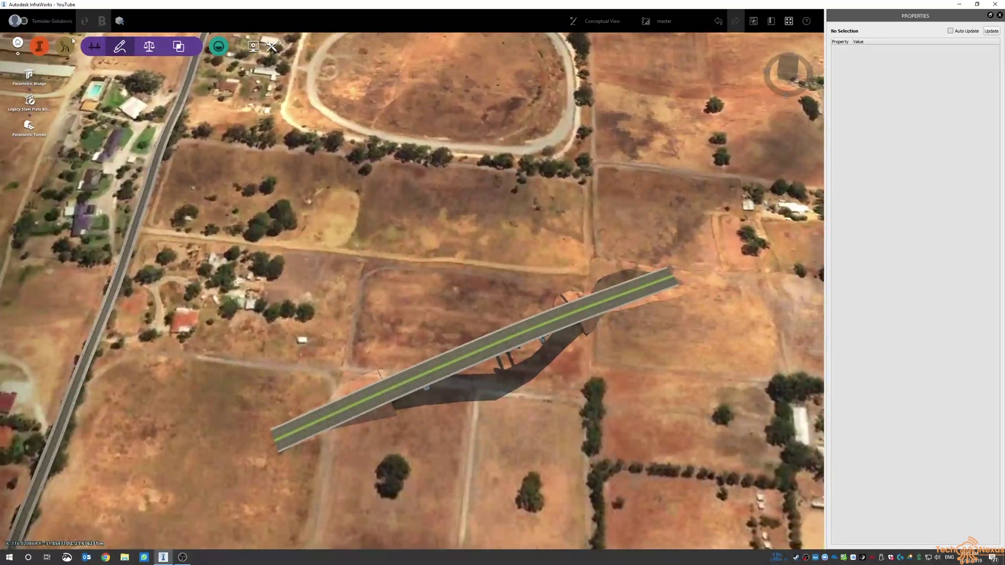
click(64, 46)
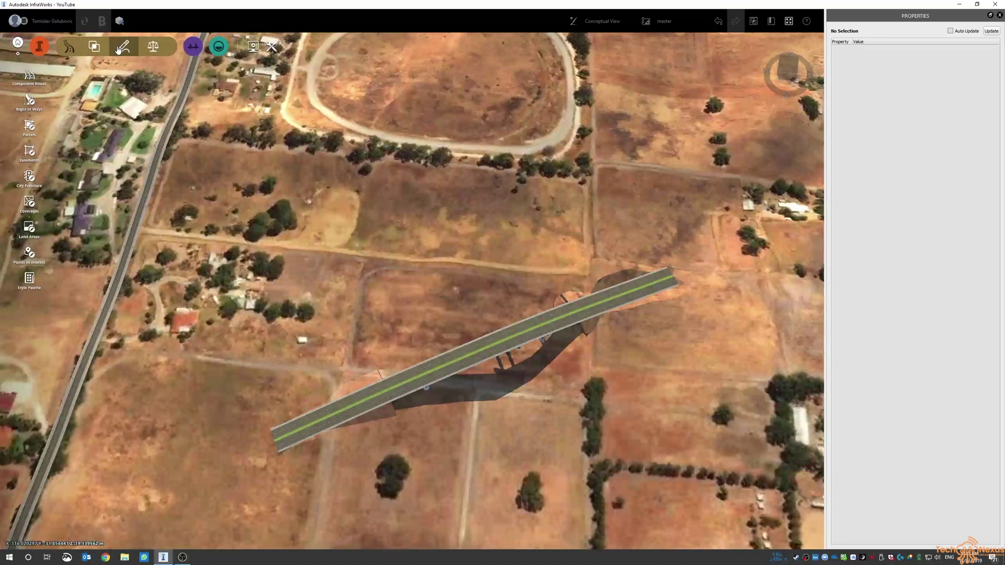
click(29, 75)
click(227, 352)
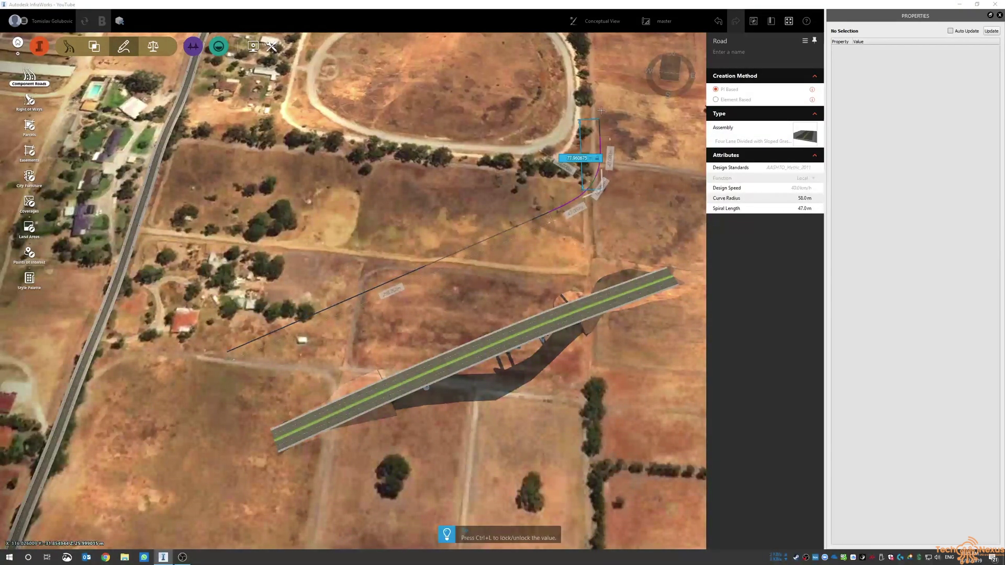
key(Escape)
Create a straight component road about 366 m long across the fields, roughly parallel to the bridge road
click(30, 76)
click(234, 332)
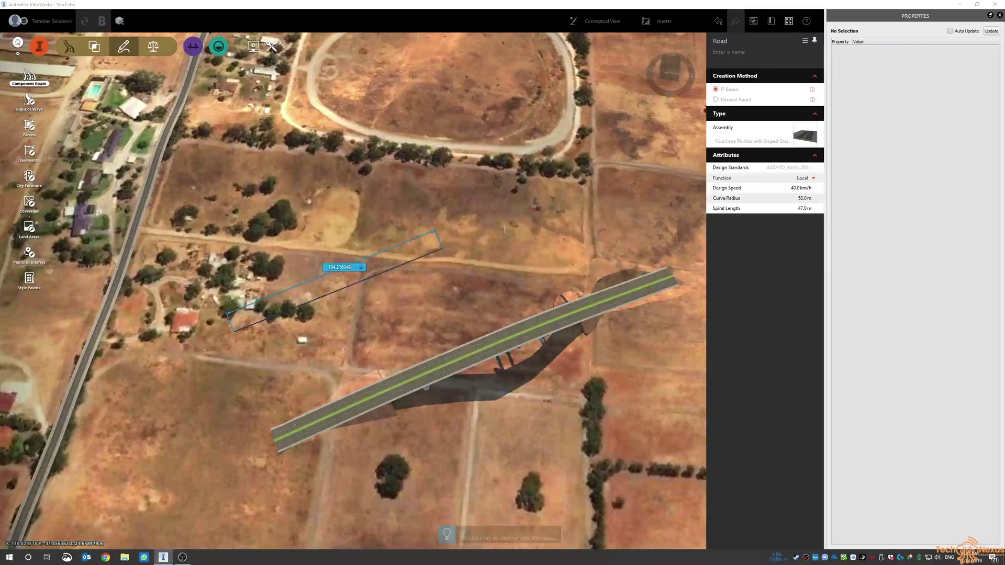
key(Return)
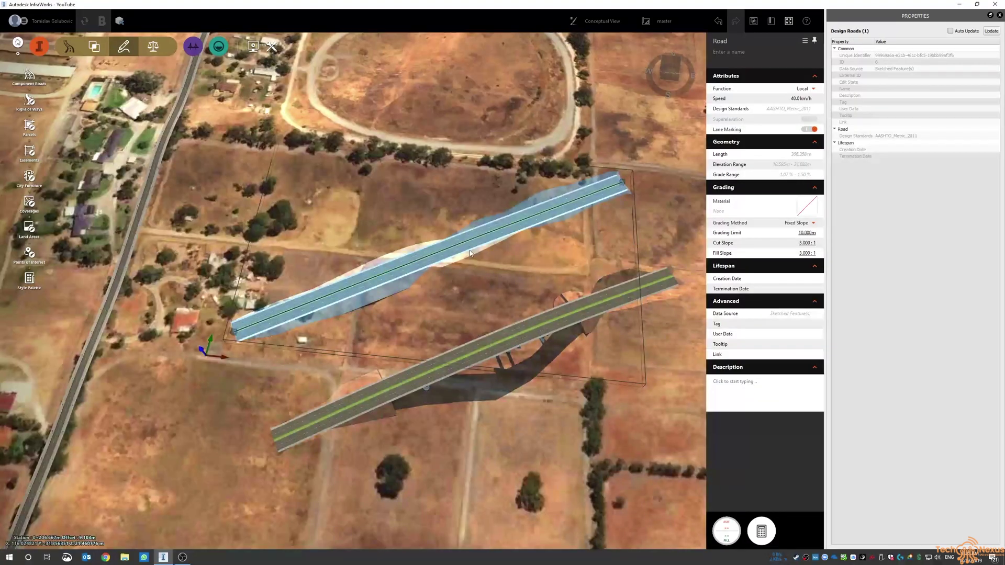
Open the new road's profile view and lower its middle PVI into a sag, giving grades of about -8.4% and 8.8%
right_click(469, 250)
mouse_move(522, 317)
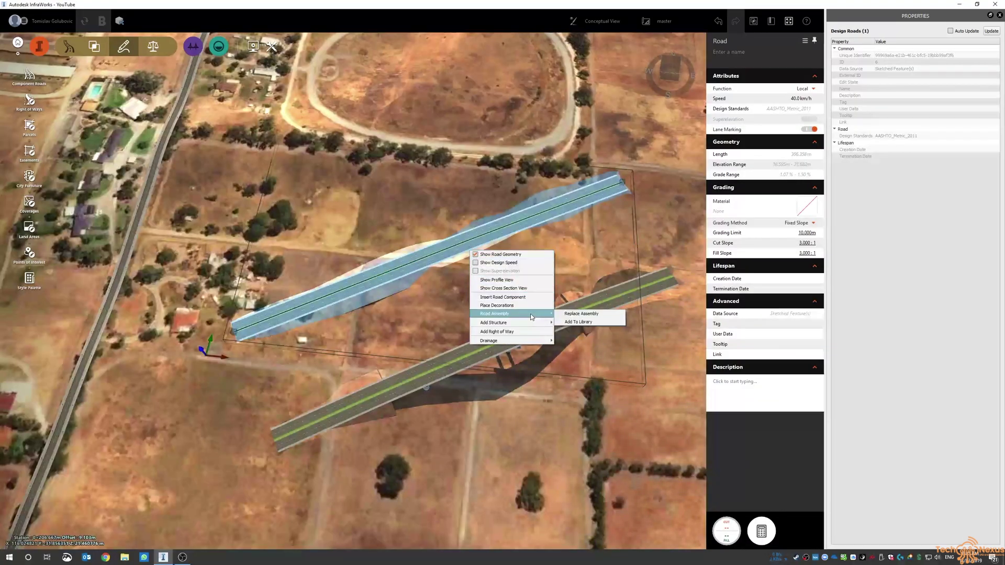
click(525, 284)
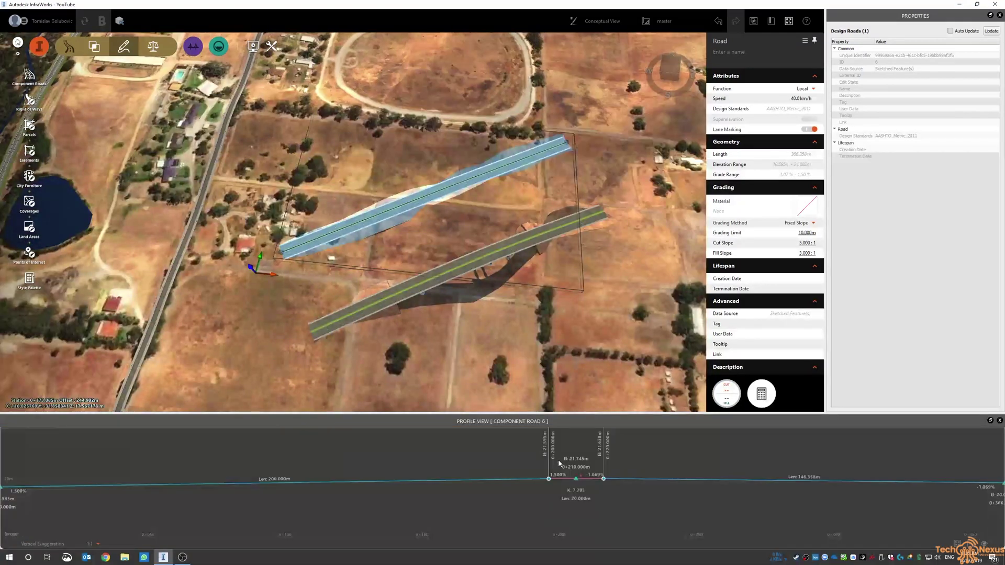
drag(546, 472, 482, 506)
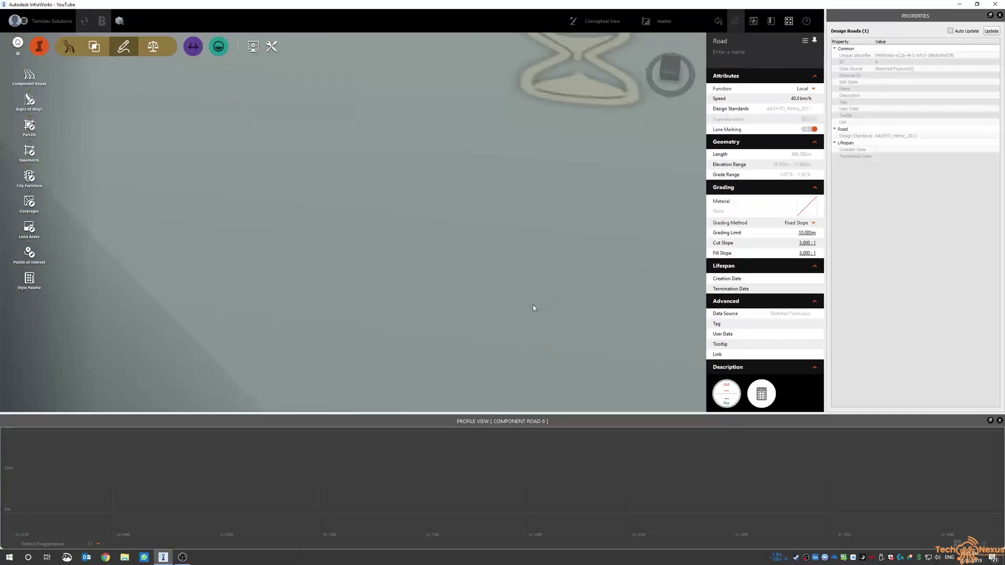
scroll(384, 163, up, 3)
scroll(384, 163, up, 2)
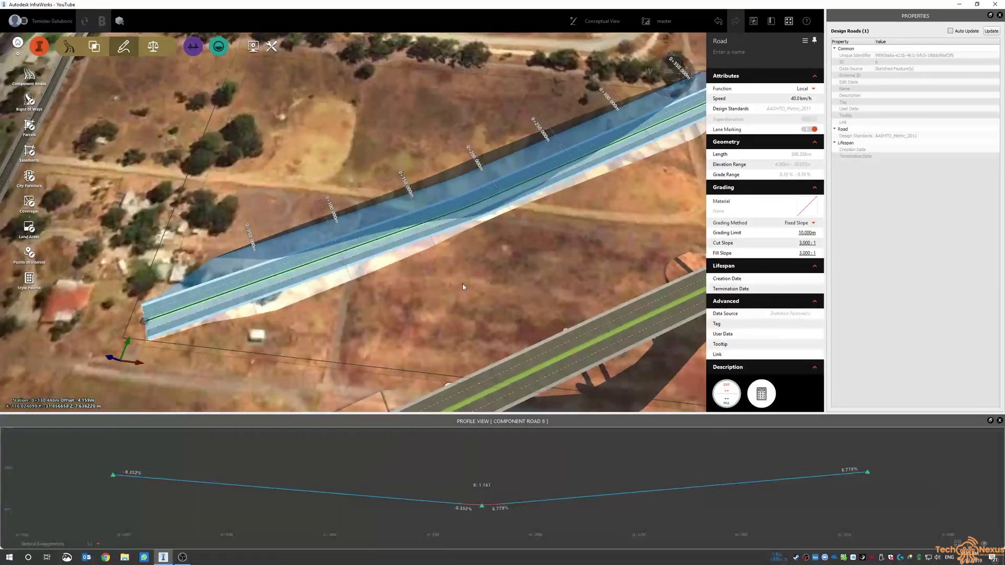
Add a tunnel structure to the middle of the new sagging road
drag(429, 277, 397, 267)
scroll(227, 216, down, 1)
shift+middle_drag(227, 213, 365, 222)
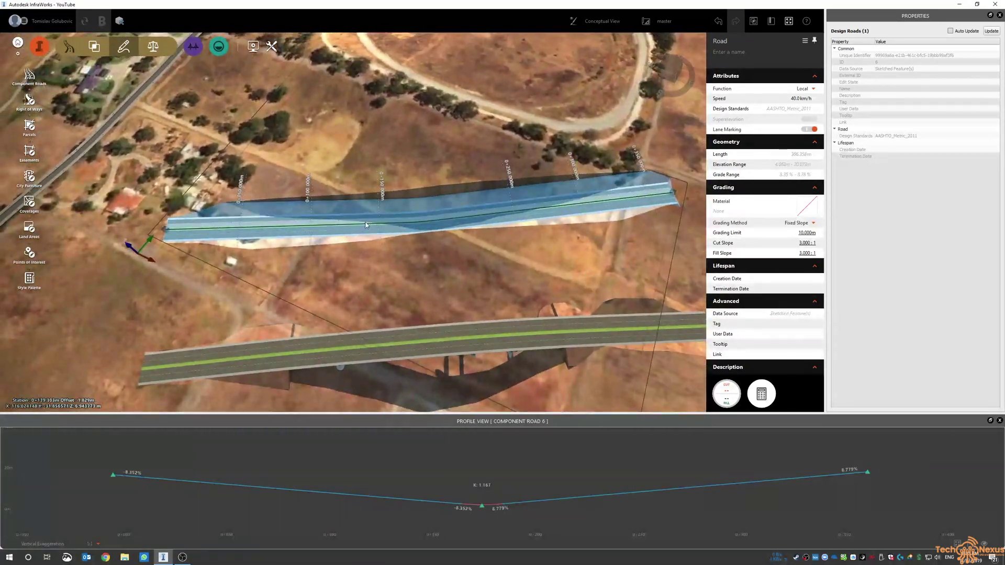
right_click(365, 222)
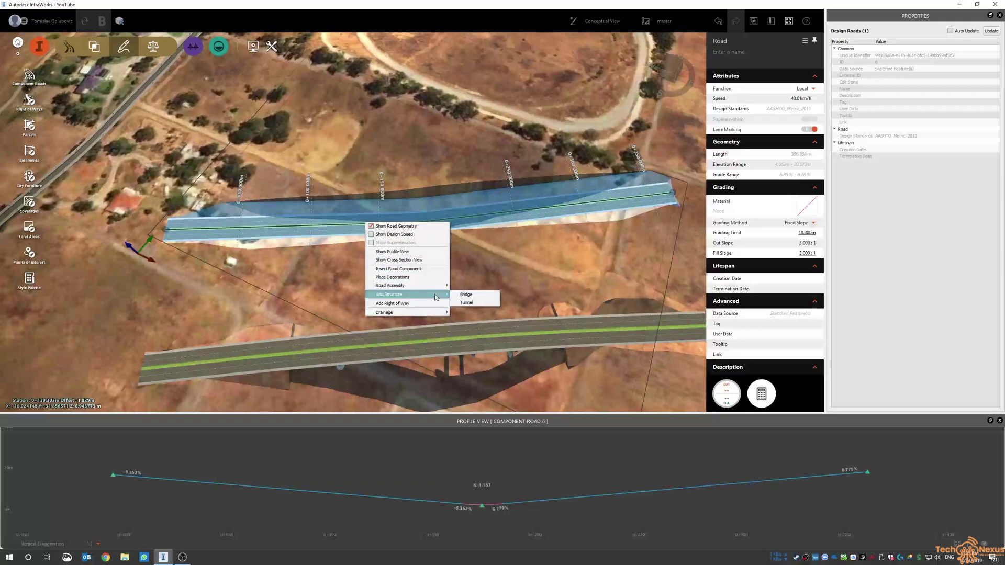
click(471, 302)
Select the tunnel at its near portal, examine the entrance from a low angle, and clear the selection
click(281, 226)
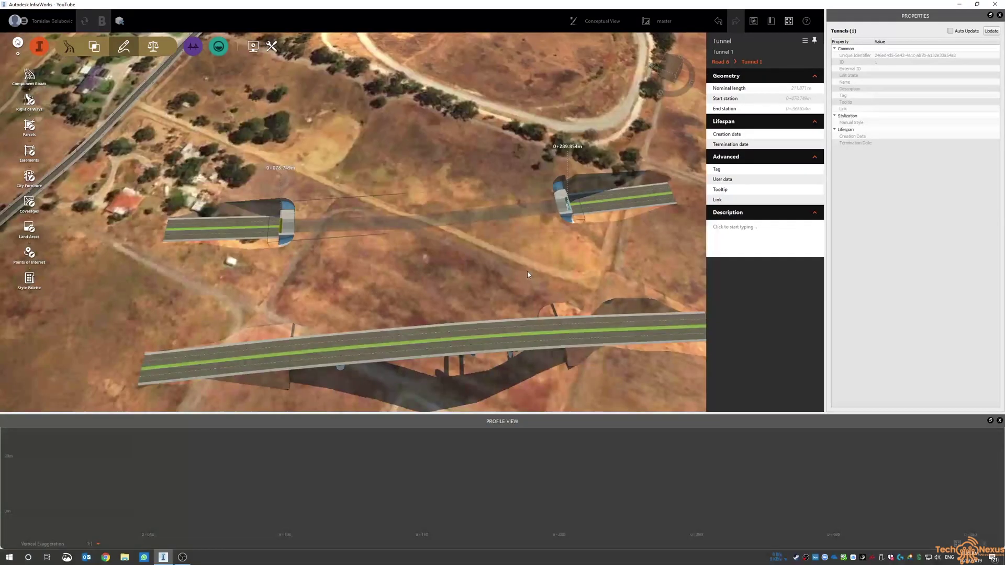
key(Escape)
drag(387, 270, 481, 192)
scroll(334, 284, up, 3)
click(355, 284)
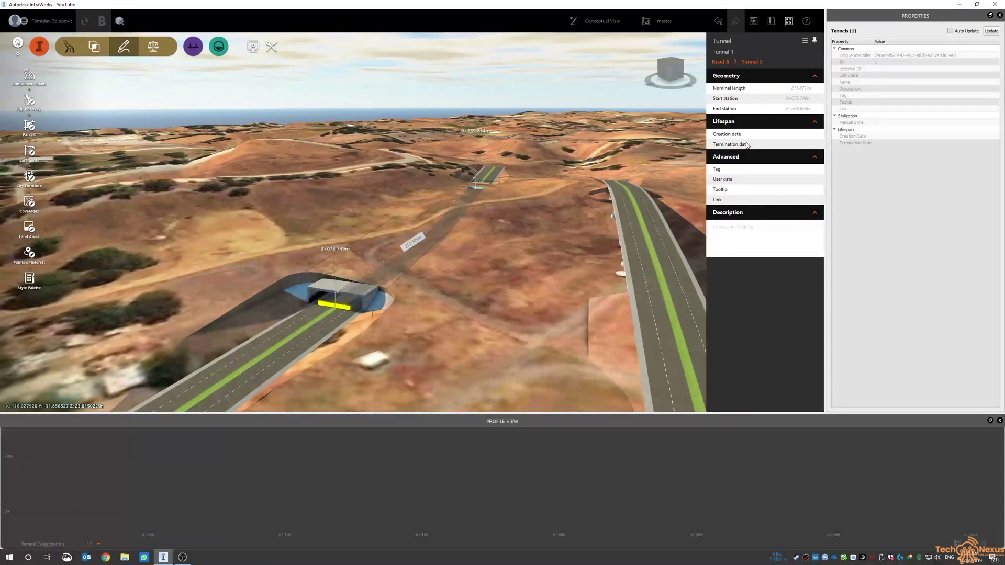
key(Escape)
Show both roads from above and close the profile view and the properties palette
drag(530, 265, 437, 301)
scroll(544, 266, down, 5)
scroll(482, 228, up, 2)
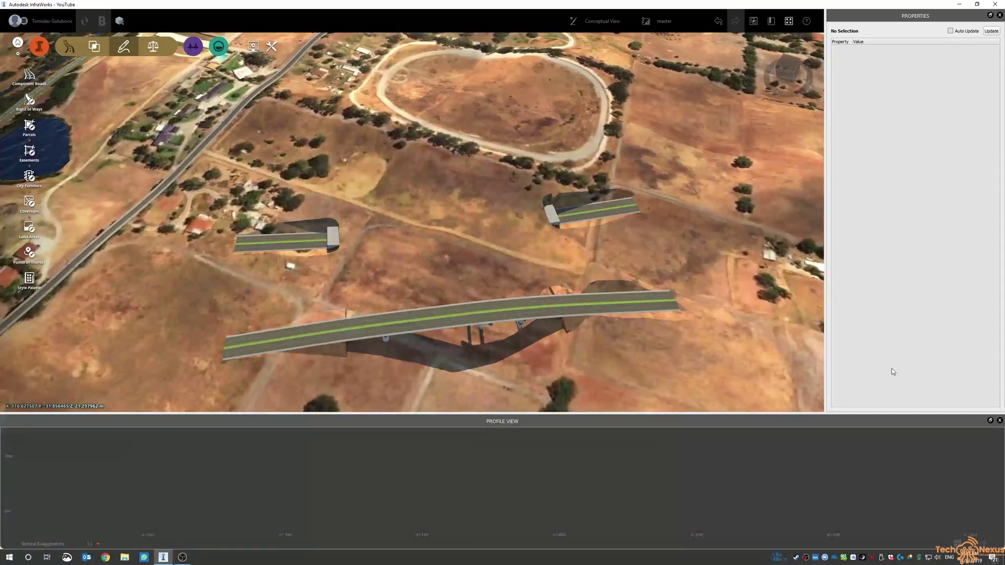
click(999, 421)
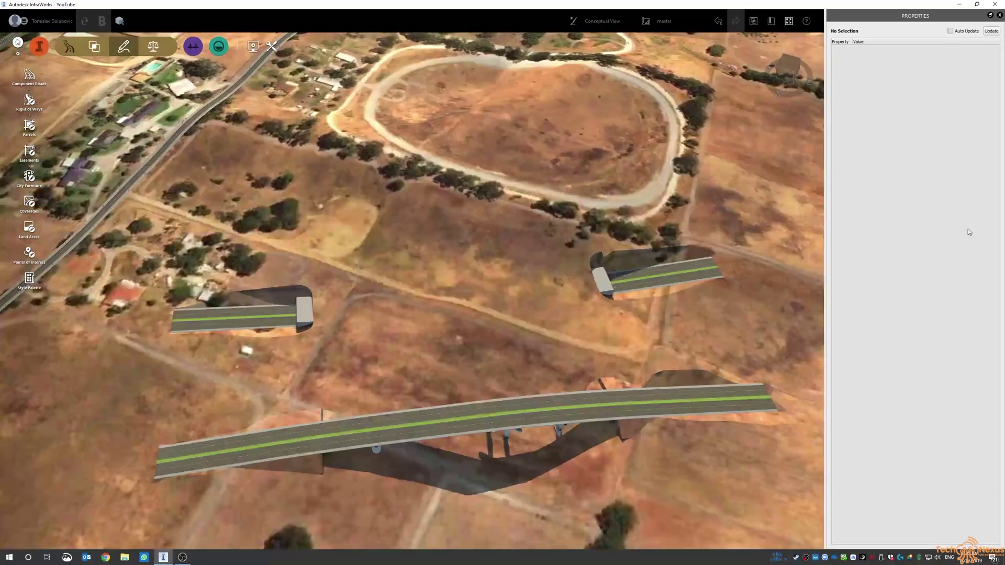
click(999, 15)
Examine the bridge road and the tunnel road together in the surrounding terrain, from low and high viewpoints
drag(485, 299, 482, 340)
middle_drag(554, 323, 416, 299)
scroll(434, 292, down, 2)
drag(425, 305, 458, 194)
scroll(388, 377, up, 2)
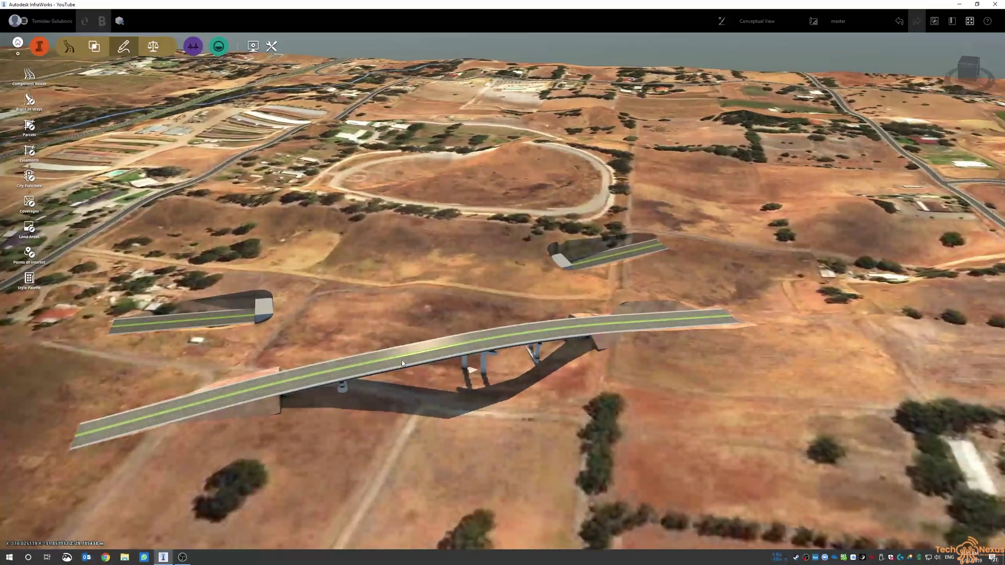
mouse_move(379, 430)
mouse_down()
mouse_move(399, 406)
mouse_move(235, 434)
mouse_move(384, 417)
mouse_up()
shift+middle_drag(384, 417, 229, 151)
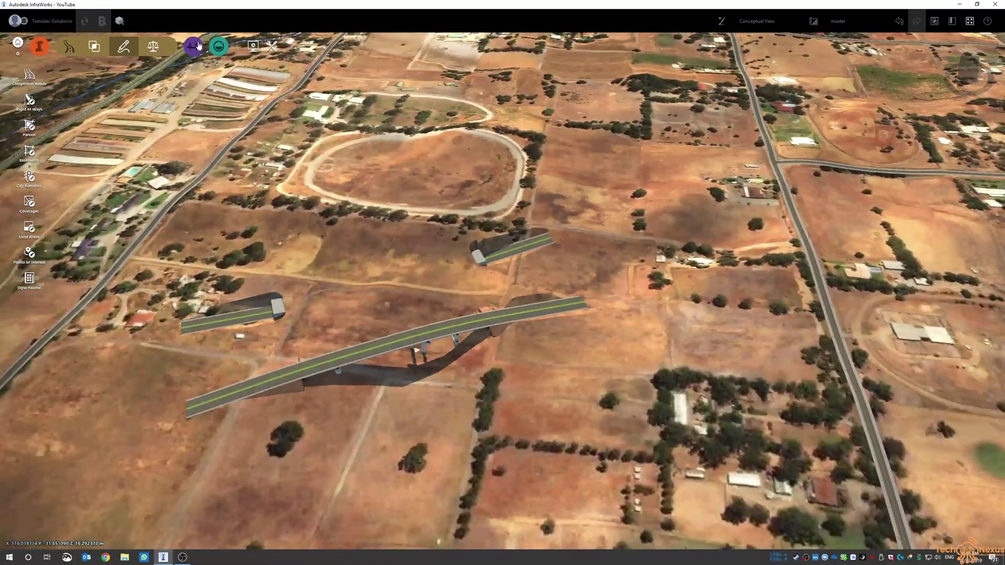
Make the bridge and tunnel design tools available, with both roads and the oval track in view
click(193, 46)
middle_drag(401, 164, 456, 180)
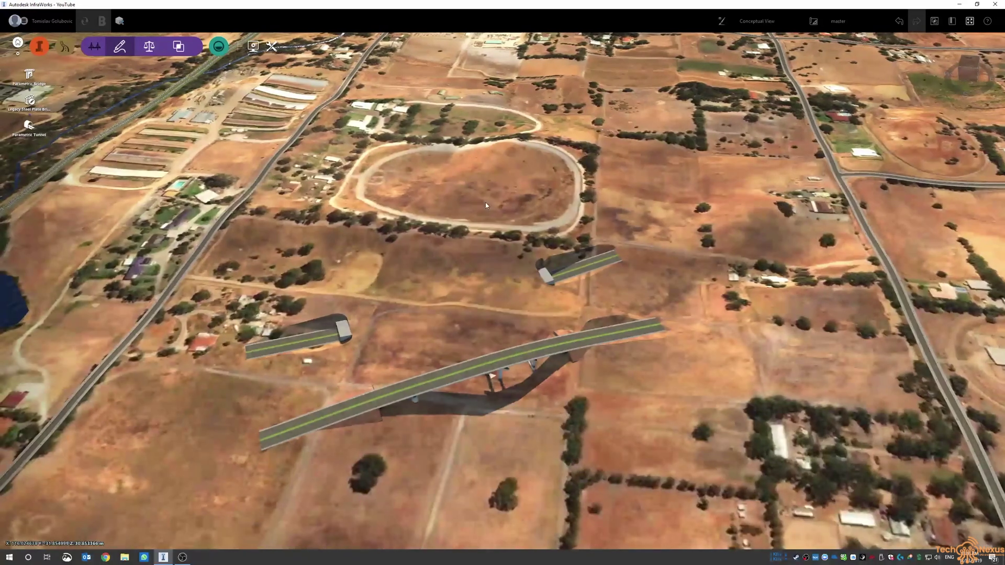
drag(456, 180, 479, 237)
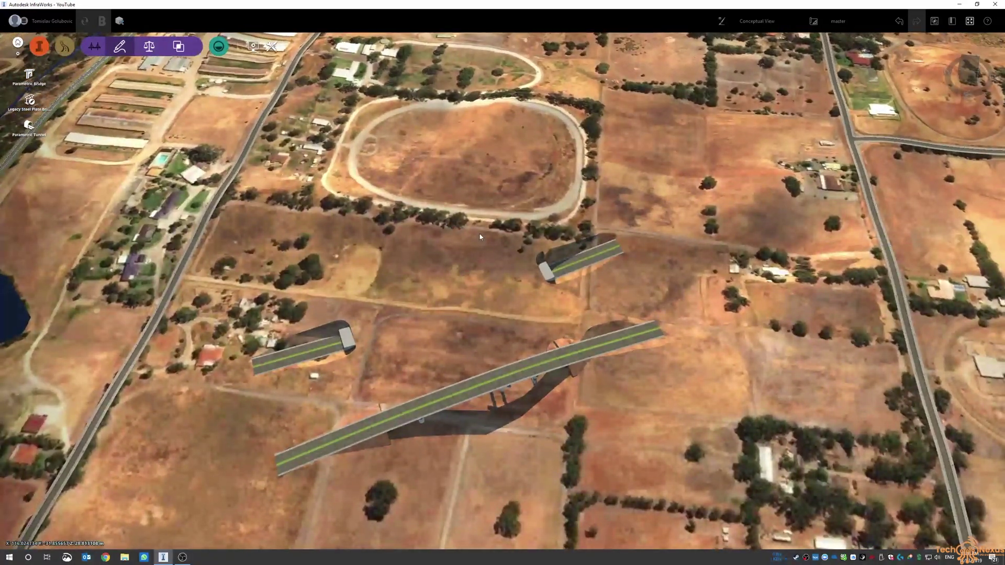